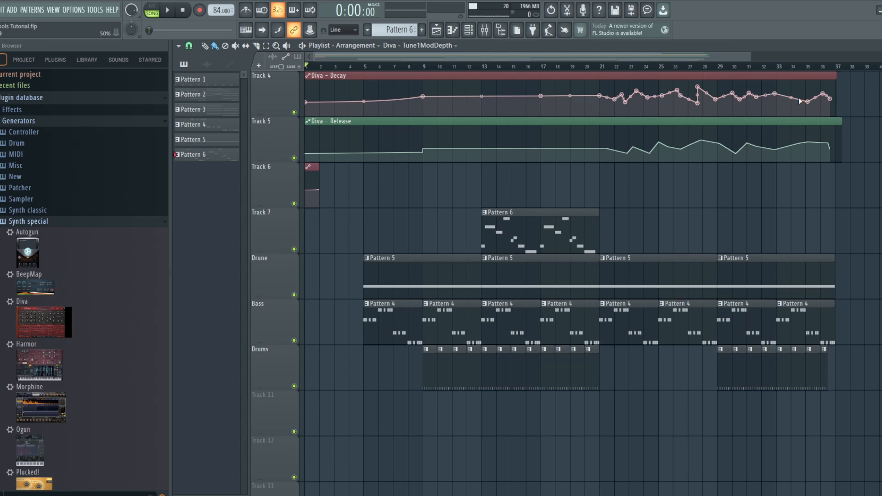
- Play the song from bar 13 and nudge the Lead mixer track's fader up slightly
click(484, 71)
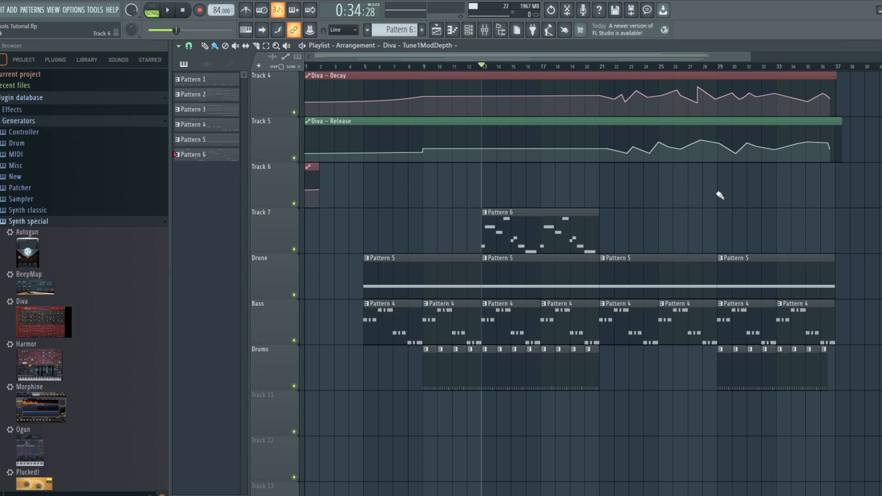
click(168, 11)
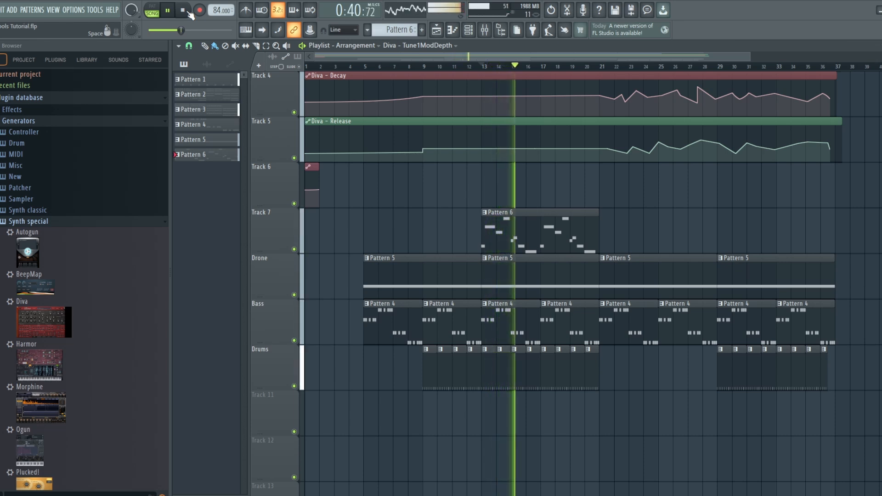
click(485, 31)
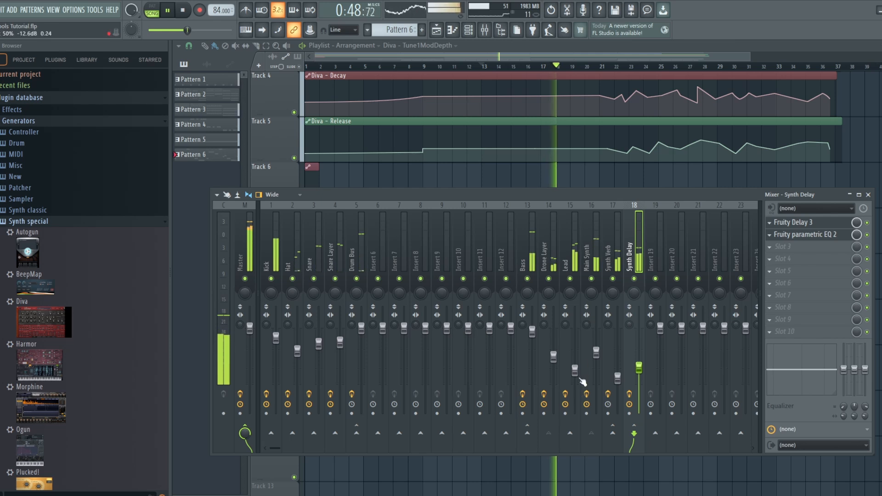
drag(575, 370, 575, 367)
key(F9)
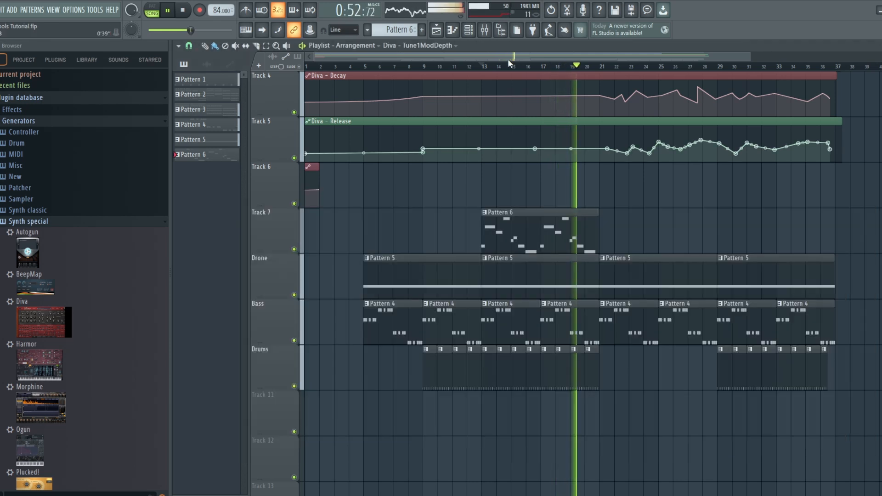
click(184, 10)
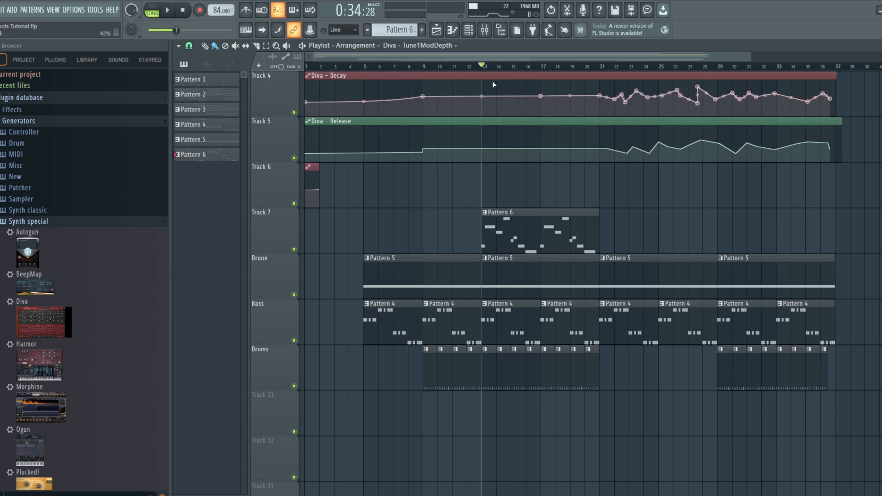
- Open the Diva #5 synth and disable all six effects on the Lead mixer track
click(475, 35)
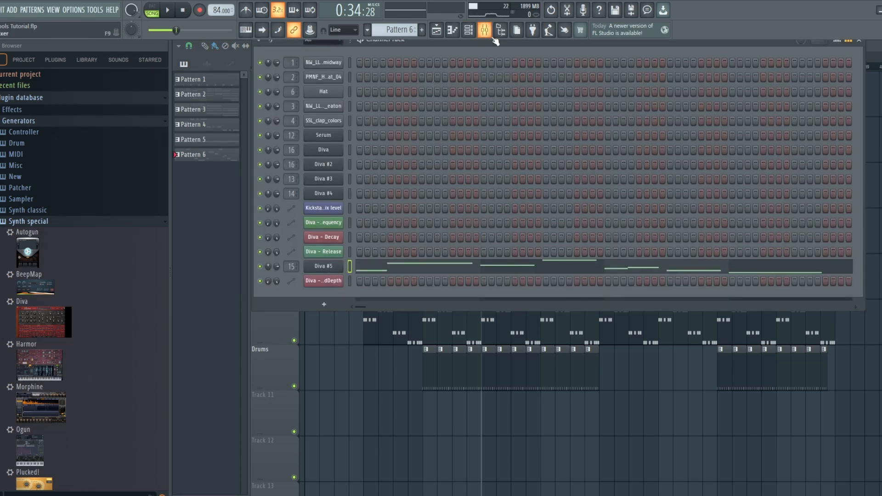
click(332, 266)
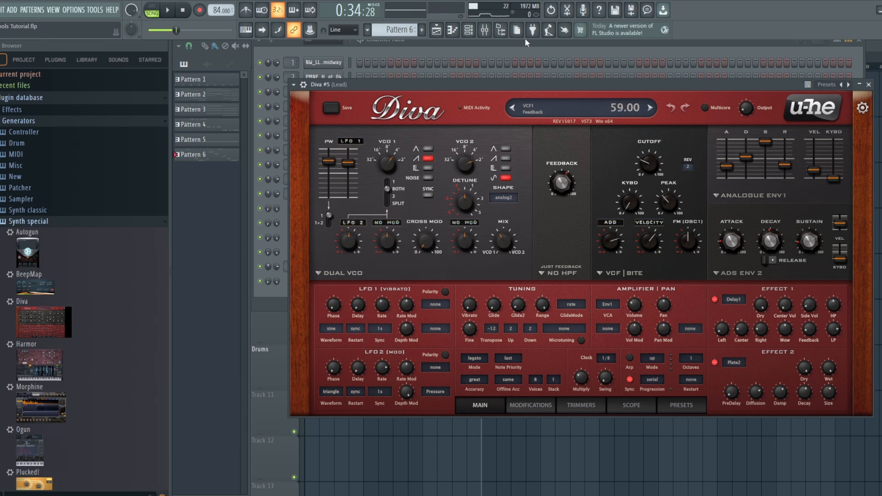
click(488, 33)
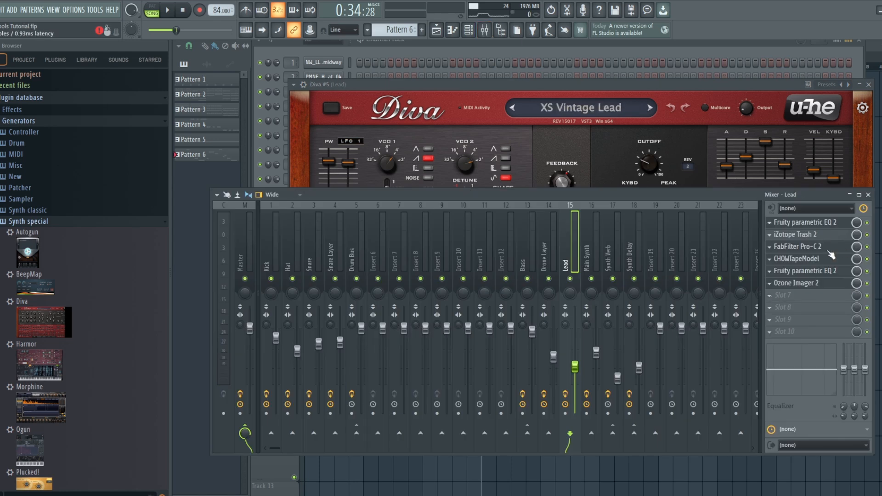
click(867, 235)
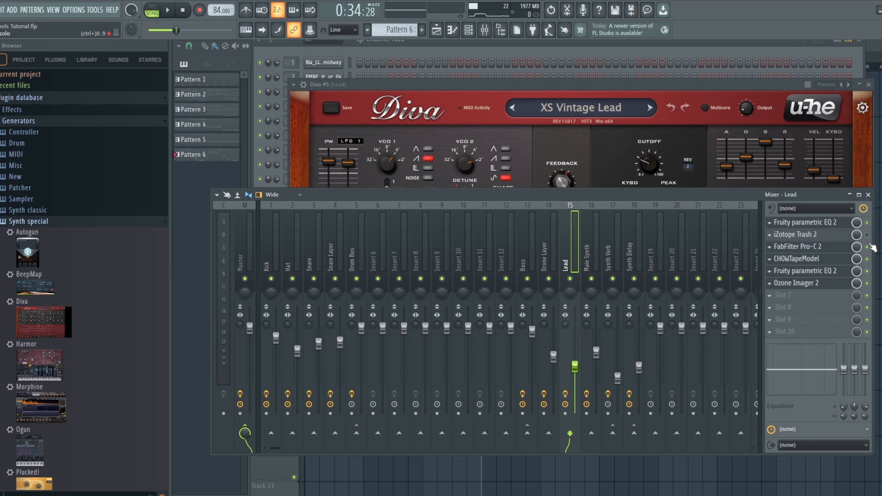
click(868, 247)
click(868, 223)
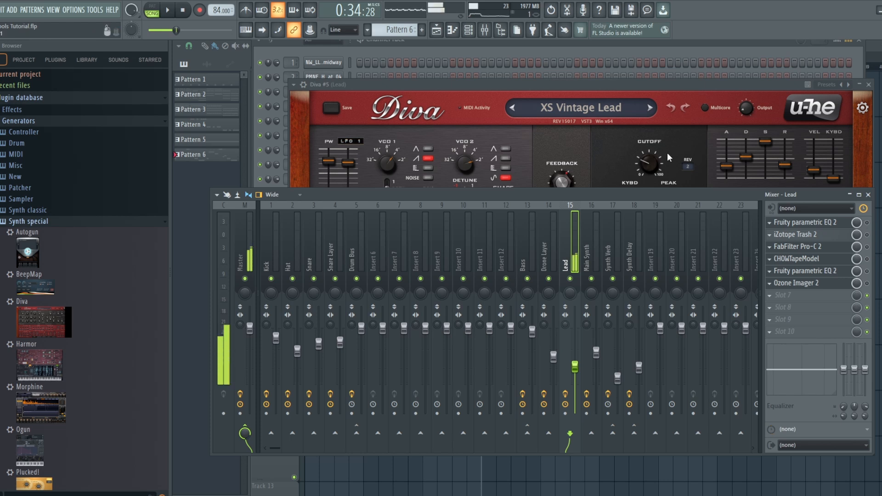
- Bring up the Diva #5 synth and turn its filter cutoff up well above 64
click(667, 85)
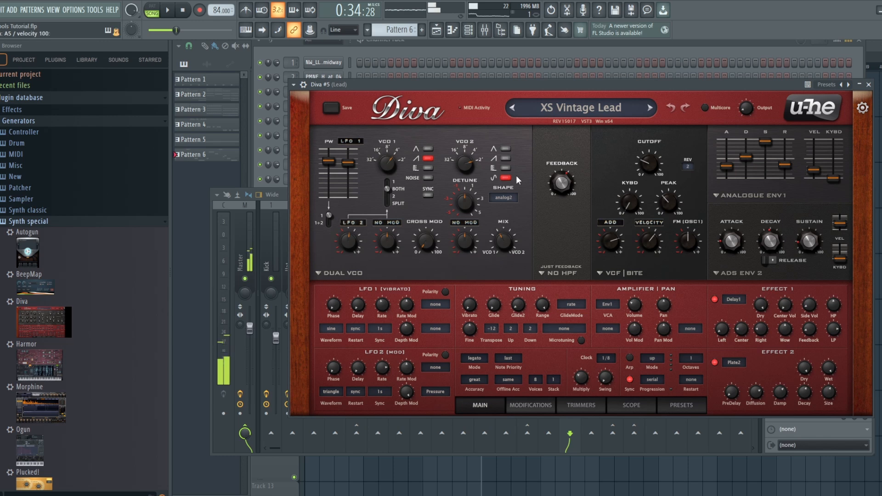
mouse_move(554, 182)
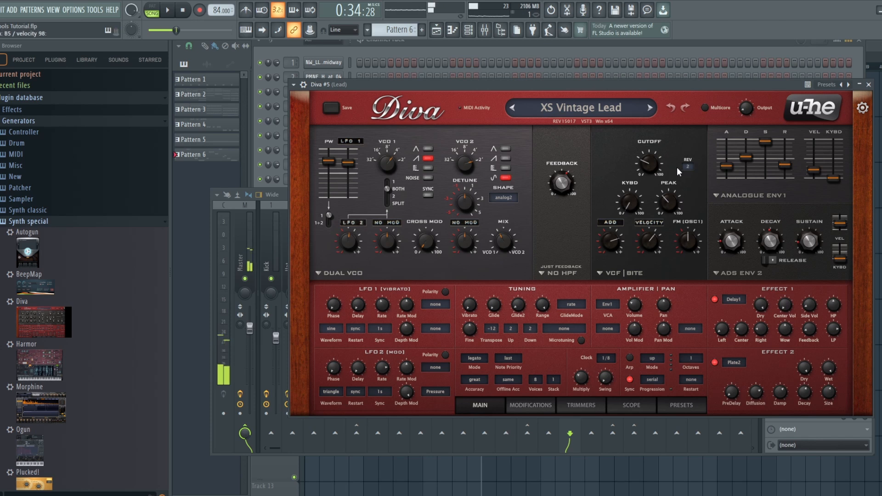
mouse_move(786, 155)
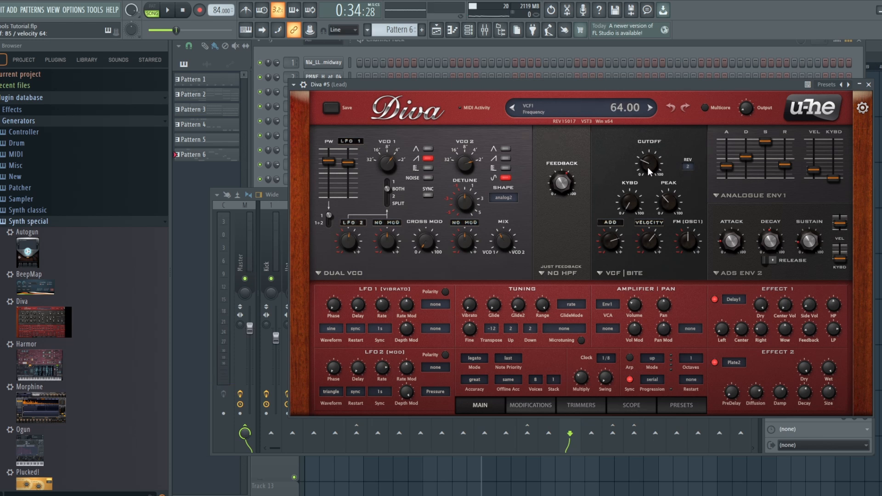
drag(647, 166, 671, 86)
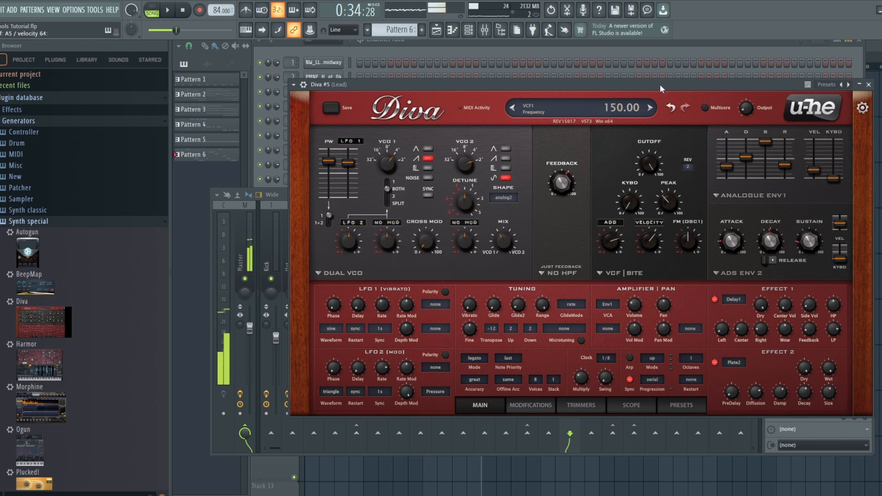
- Play the song and raise the Lead mixer track's fader to hear the brighter synth in the mix
click(169, 11)
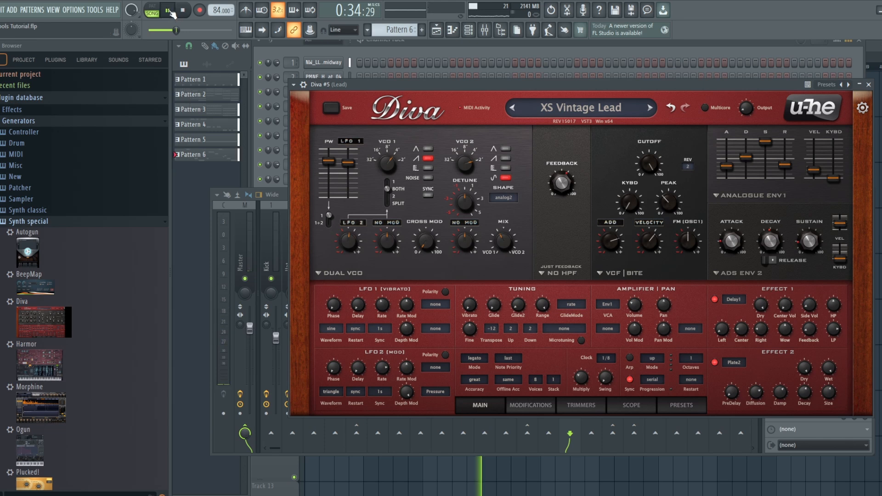
click(485, 30)
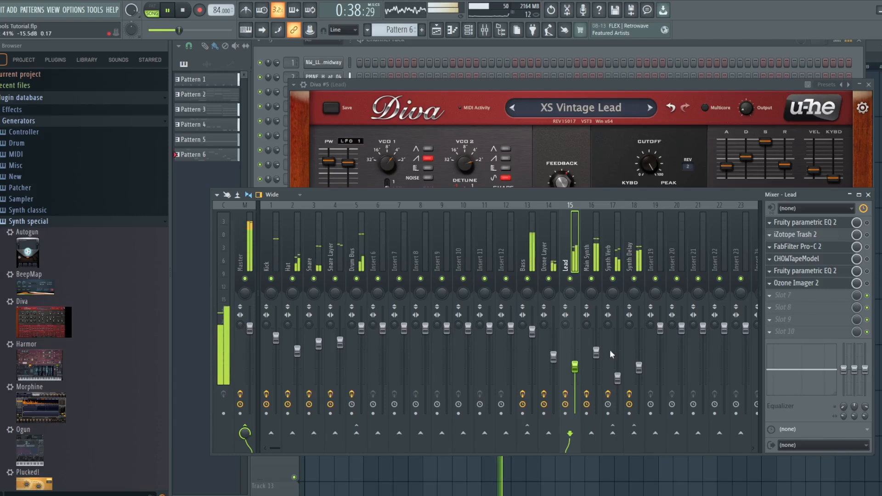
drag(575, 368, 575, 346)
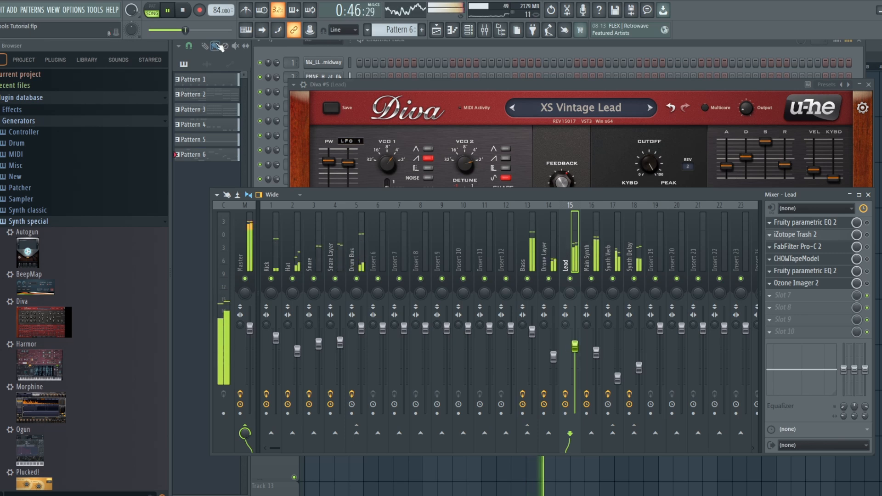
key(space)
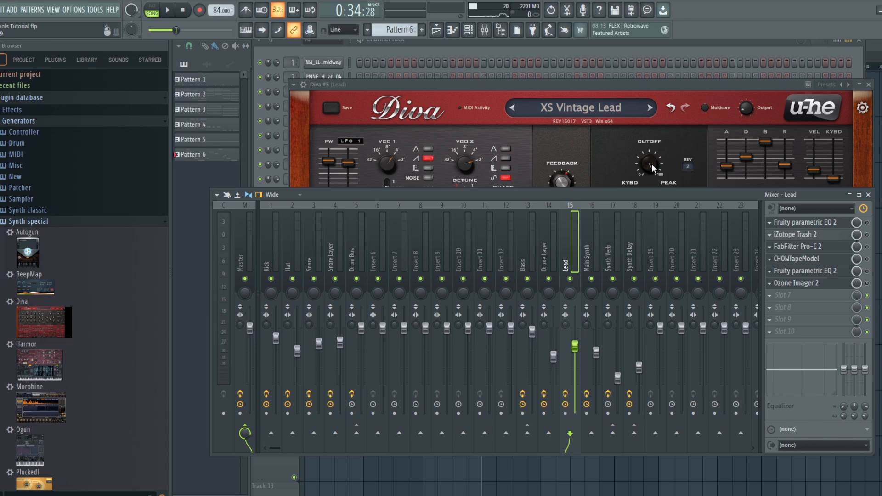
- Lower the Diva #5 filter cutoff to 66.50
drag(652, 164, 658, 245)
click(485, 31)
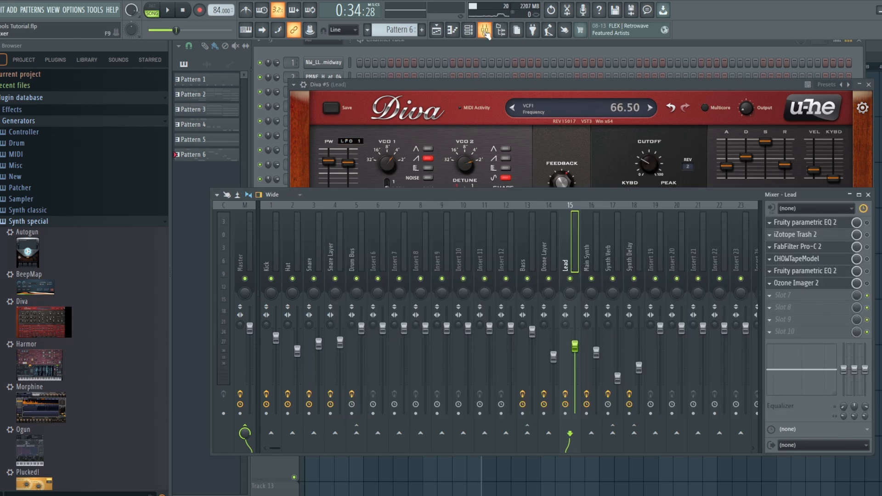
- Open and re-enable the first Fruity parametric EQ 2 and iZotope Trash 2 on the Lead mixer track
click(851, 222)
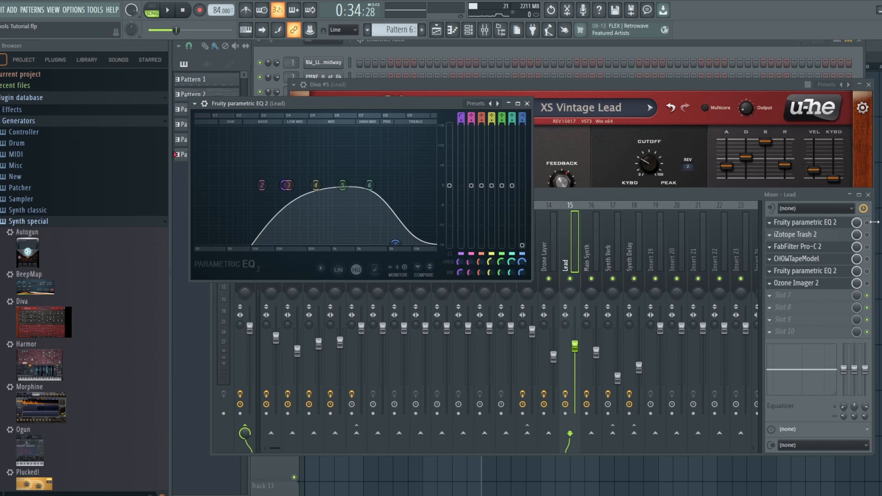
click(841, 224)
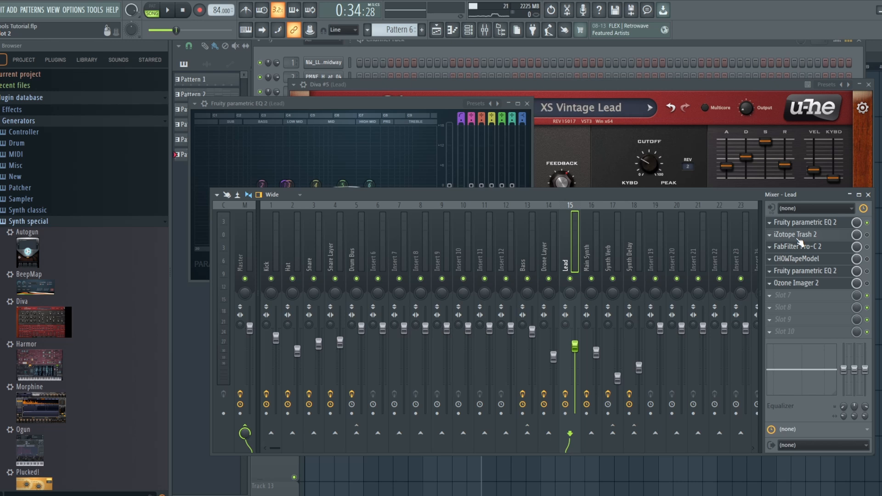
click(380, 105)
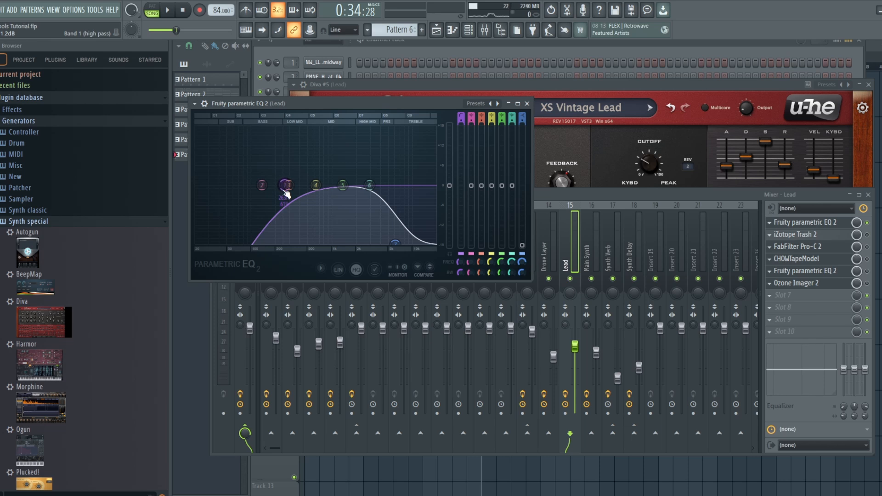
click(812, 235)
click(869, 238)
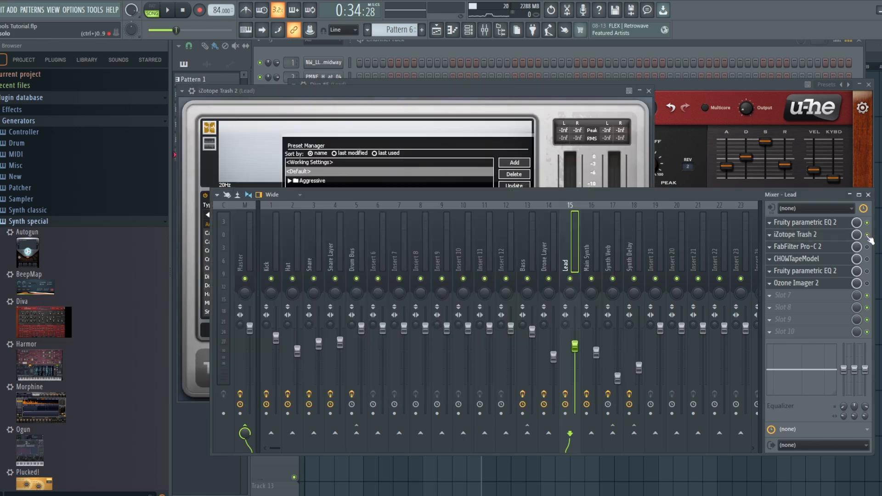
- Play the Lead mixer track in solo and re-enable its FabFilter Pro-C 2 effect
click(516, 85)
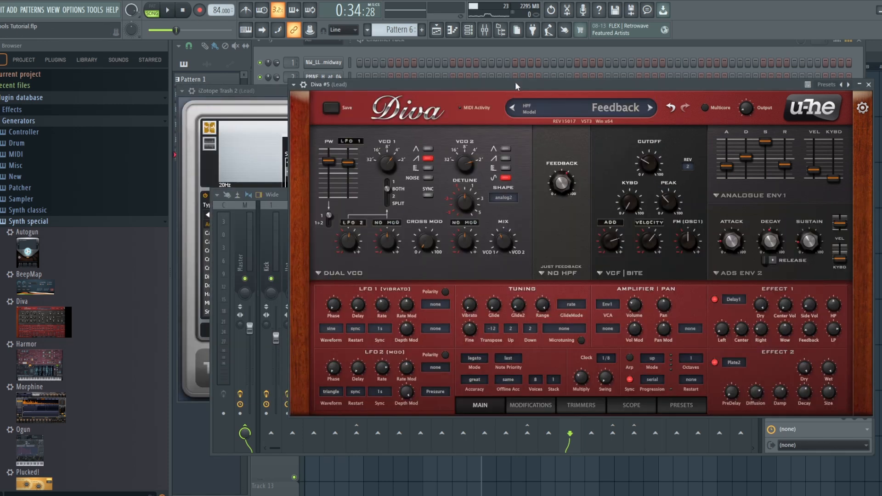
click(485, 31)
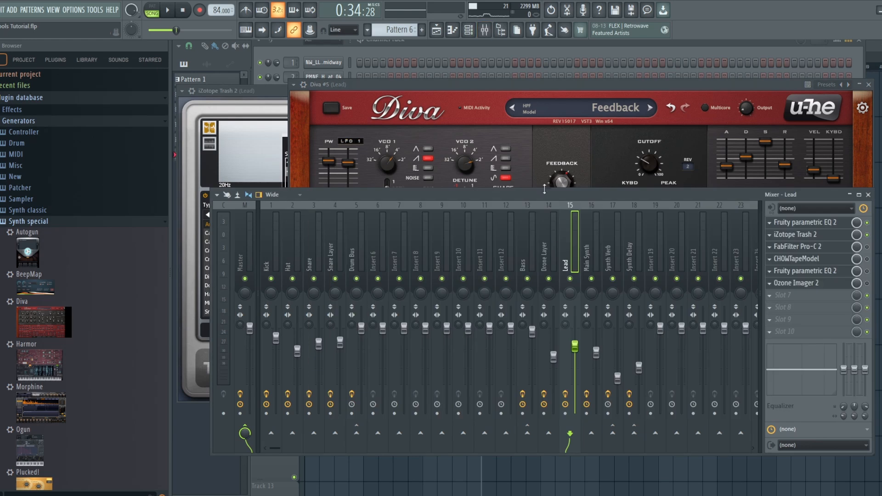
key(space)
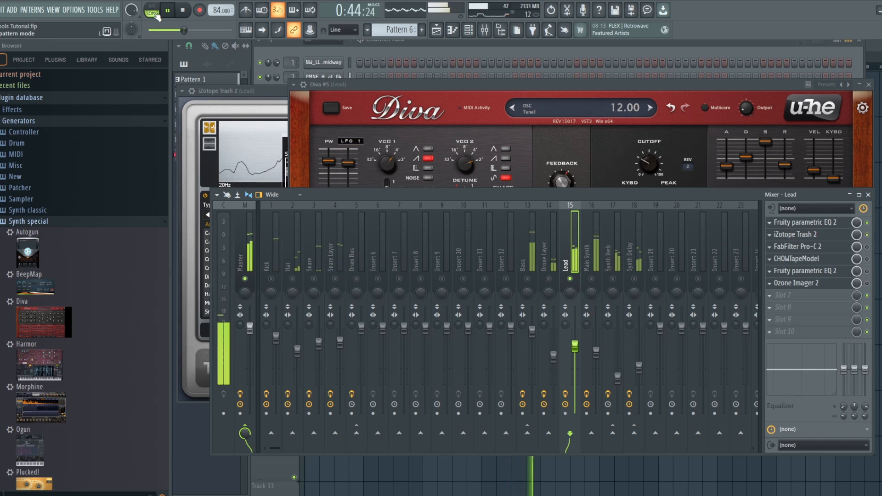
click(183, 11)
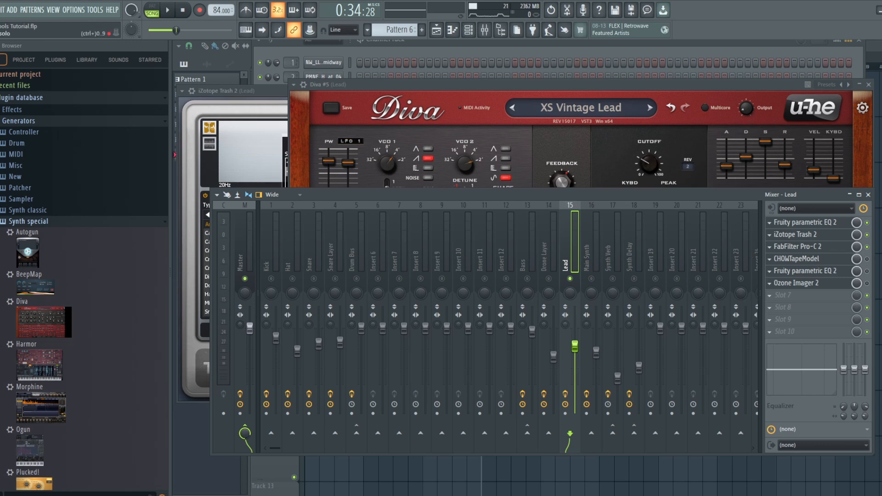
- Re-enable CHOWTapeModel, the second Fruity parametric EQ 2 and Ozone Imager 2 on the Lead track while listening to it
click(815, 259)
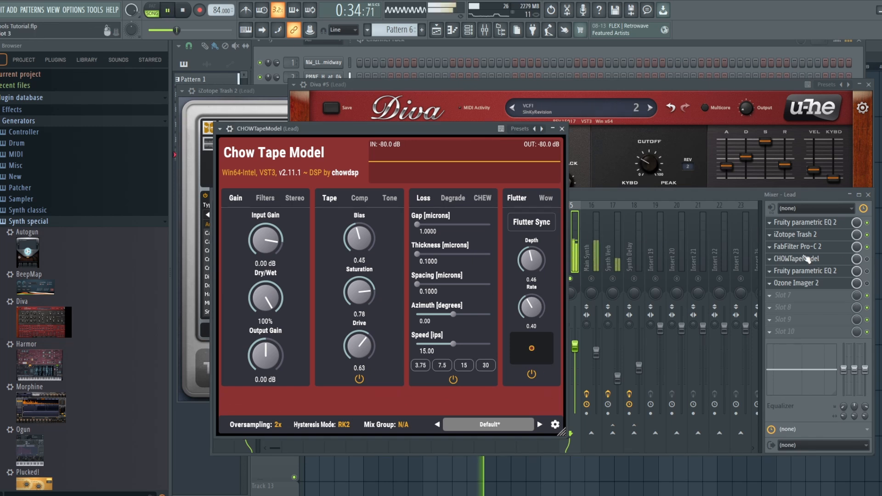
click(867, 260)
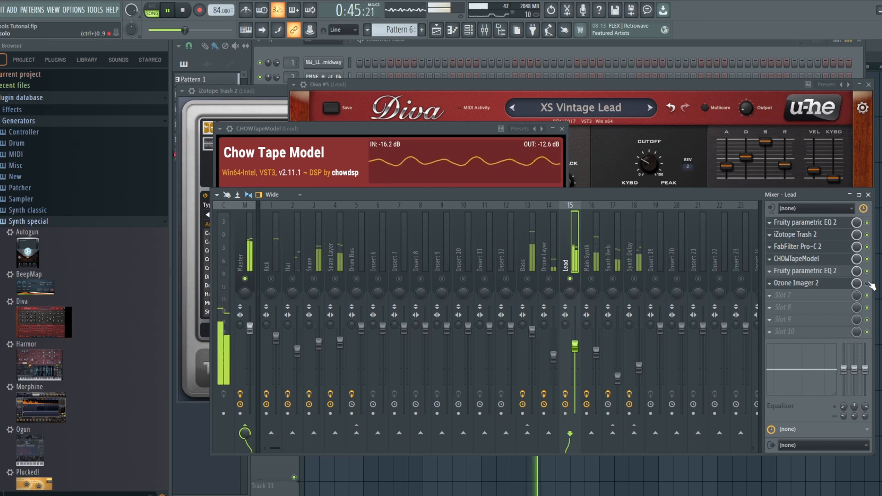
click(846, 283)
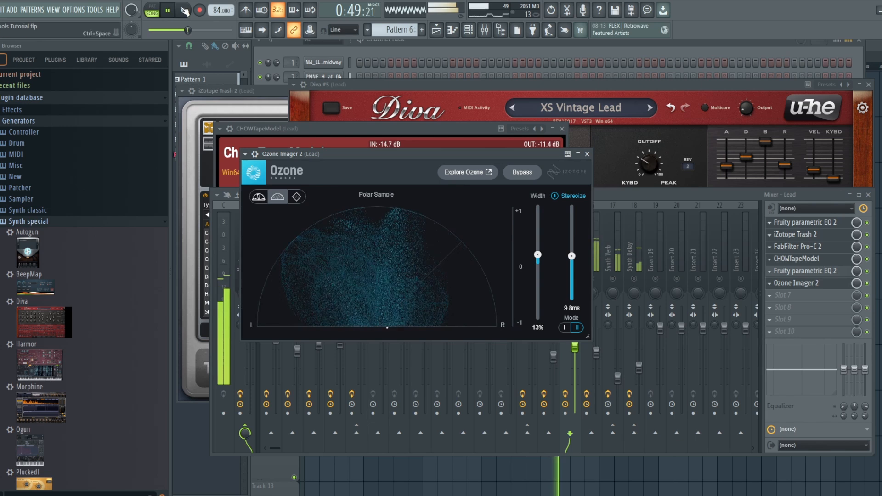
key(space)
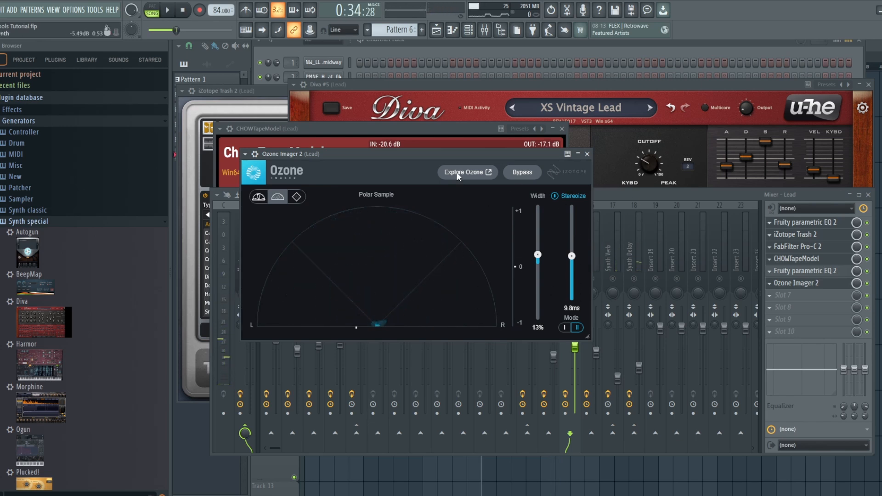
- Unsolo the Lead mixer track and lower its fader to about -8.0 dB while the song plays
click(720, 193)
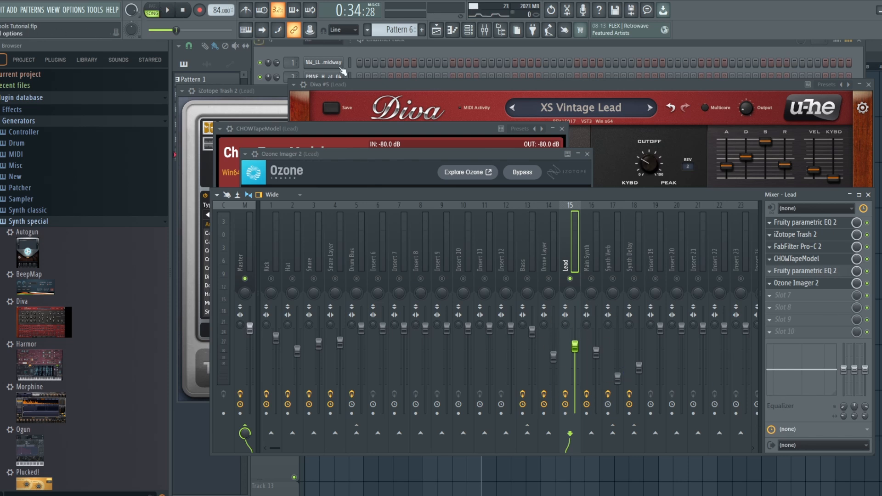
right_click(570, 279)
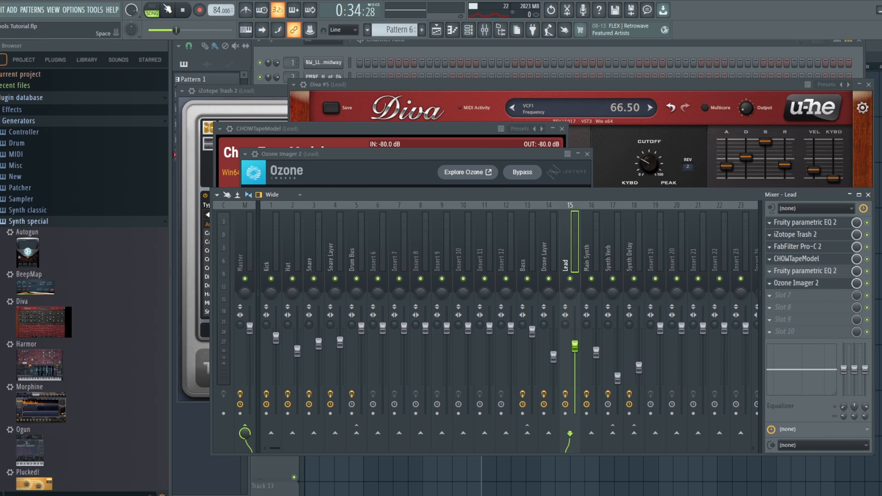
key(space)
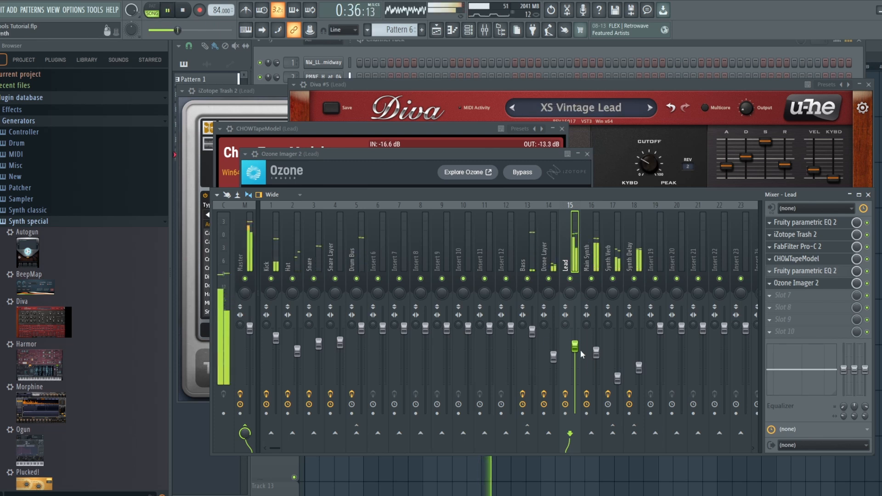
drag(576, 348, 576, 358)
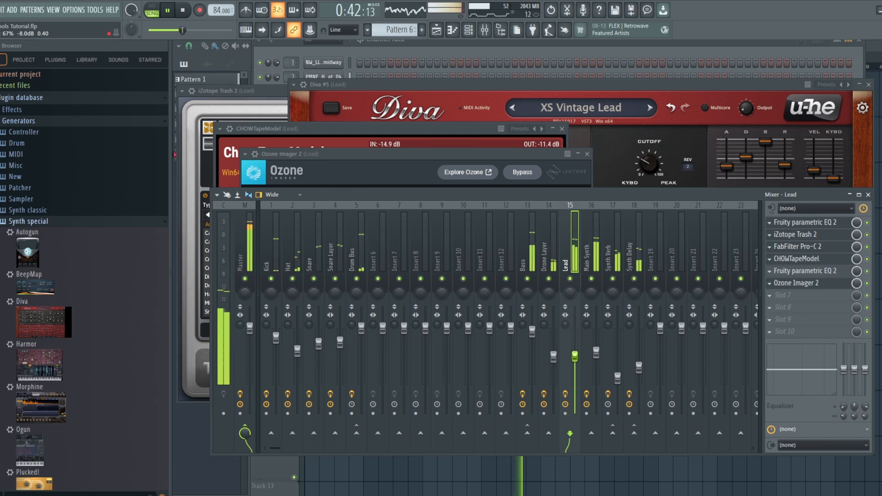
drag(575, 356, 575, 356)
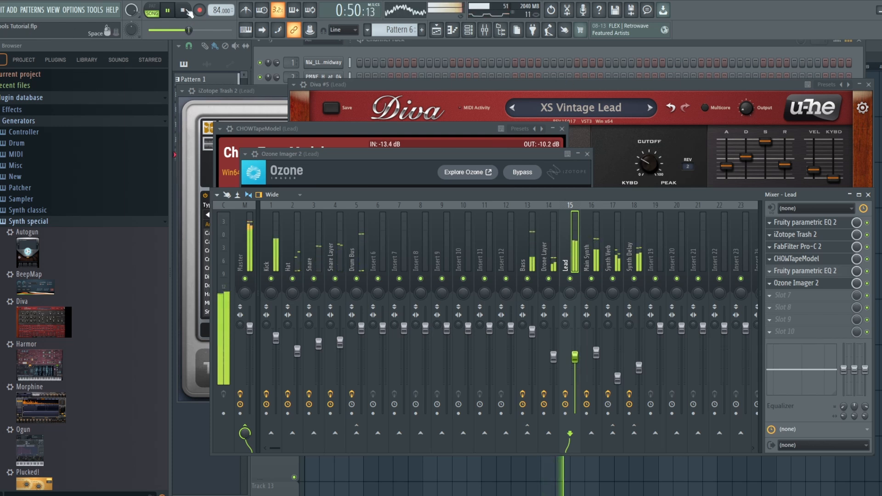
- Lower the Lead mixer fader slightly while the song plays, then stop playback
drag(574, 359, 575, 362)
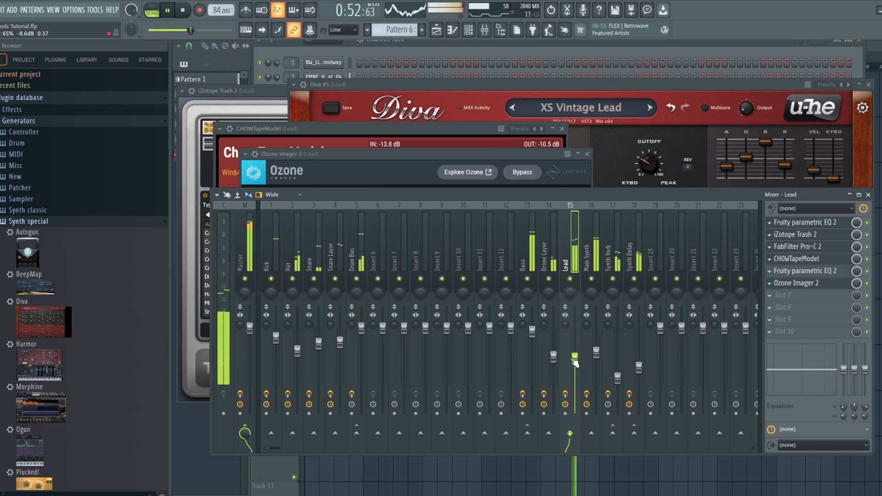
click(184, 10)
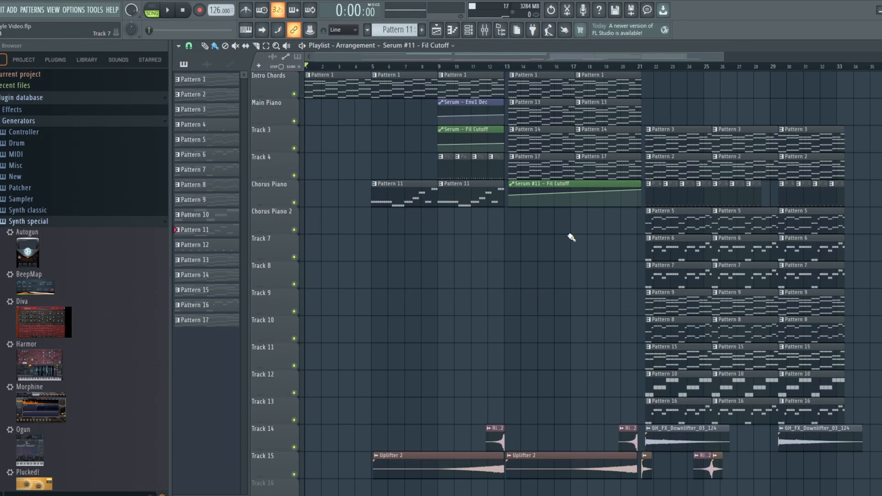
- Play the 126 BPM arrangement from the start until Pattern 11 has entered, then stop it
click(175, 12)
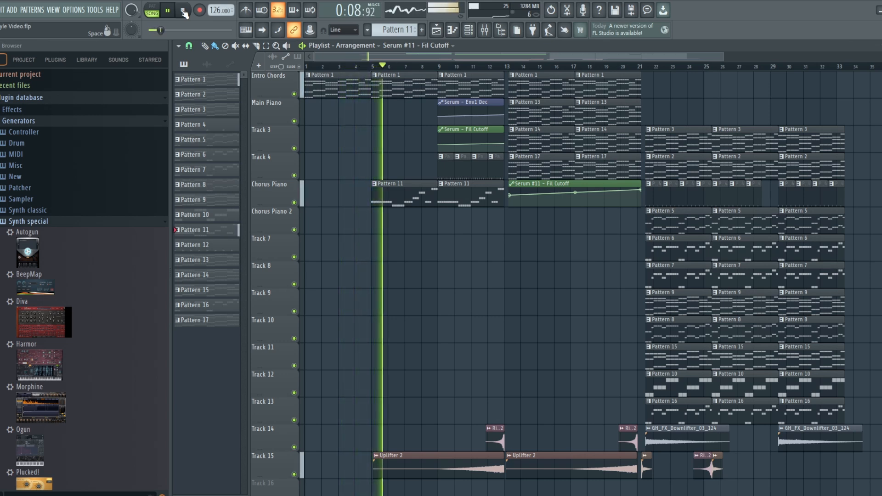
click(183, 10)
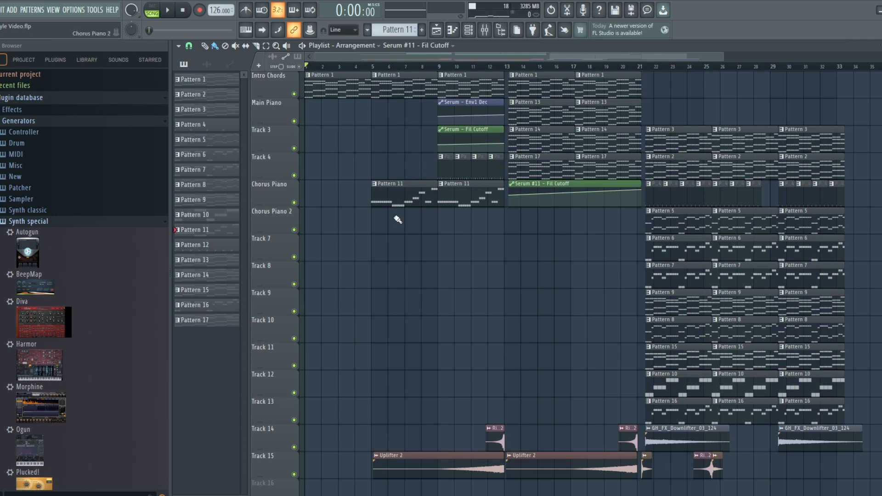
- Open the Serum #7 channel used by Pattern 11, audition the pattern alone in pattern mode, and return to song mode
double_click(409, 194)
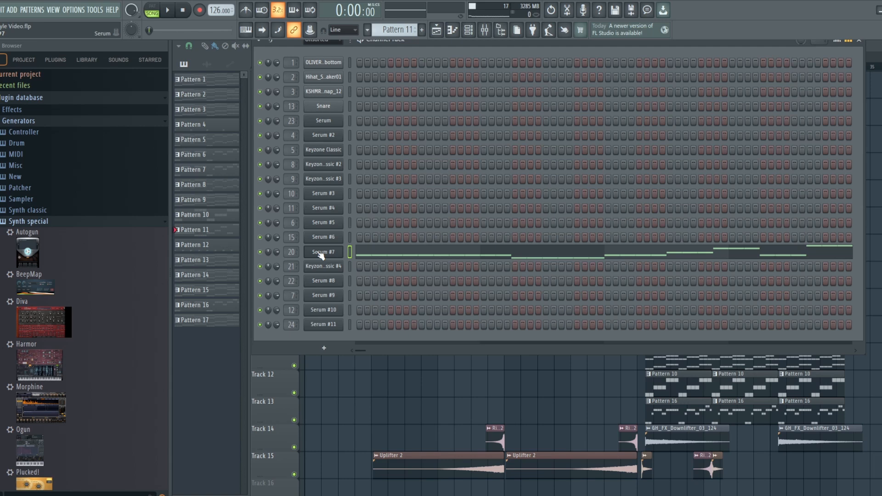
click(321, 253)
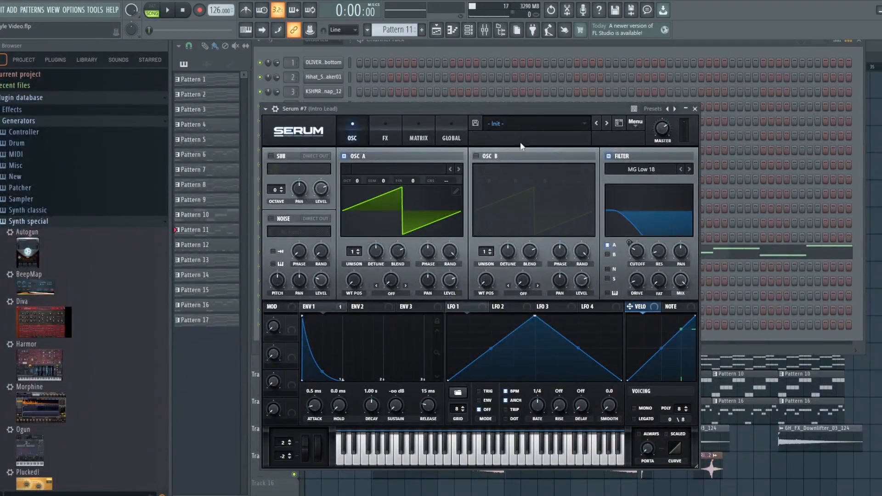
click(150, 10)
click(164, 11)
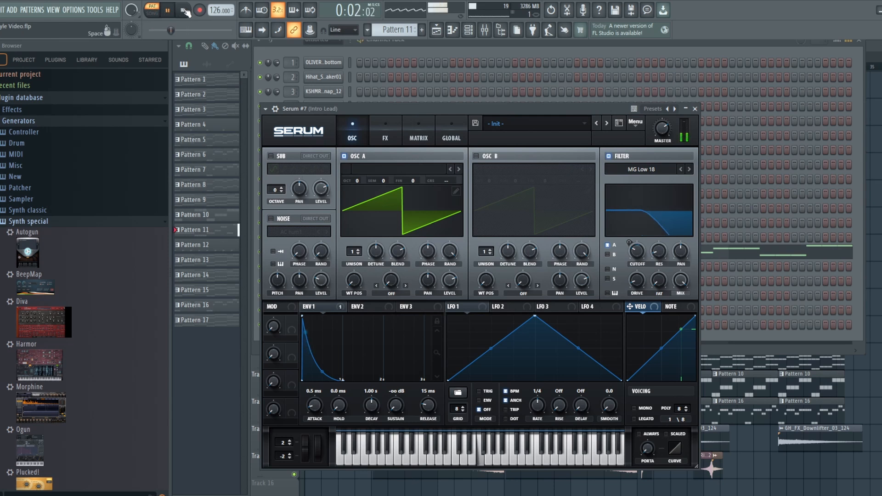
click(184, 10)
click(158, 15)
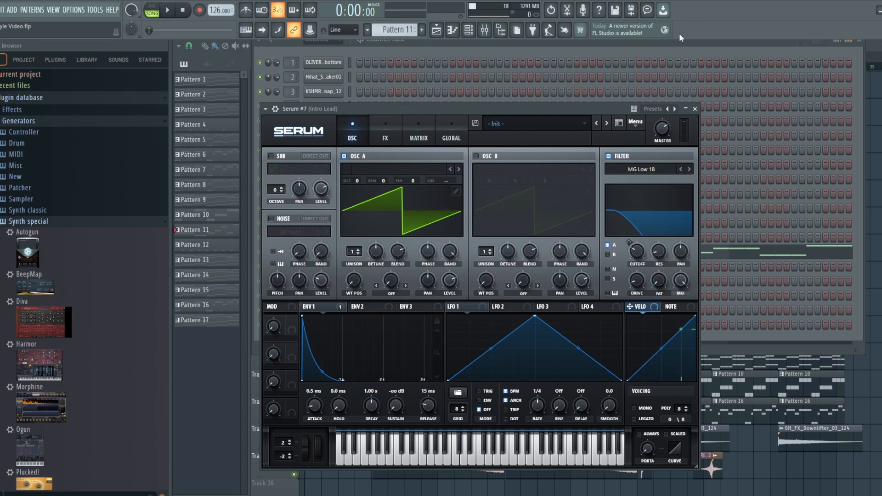
- Set the song position to bar 5 in the playlist and play from there with Serum #7 open
click(437, 30)
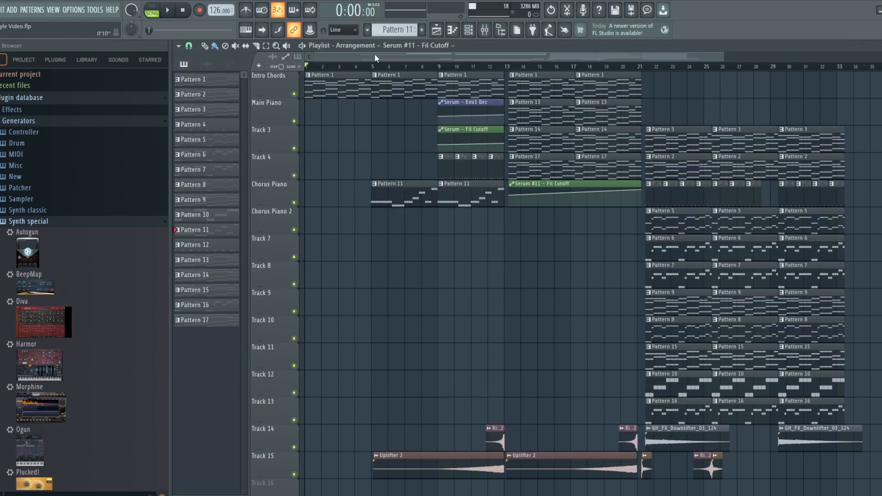
click(376, 68)
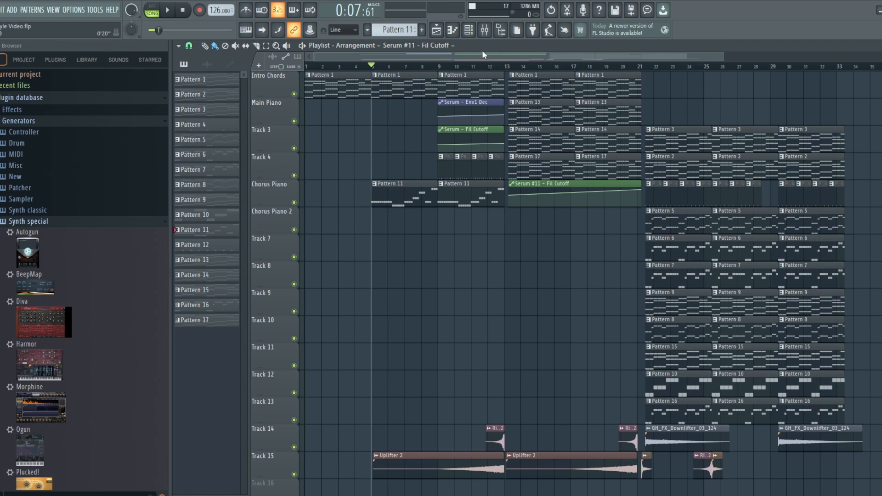
click(473, 34)
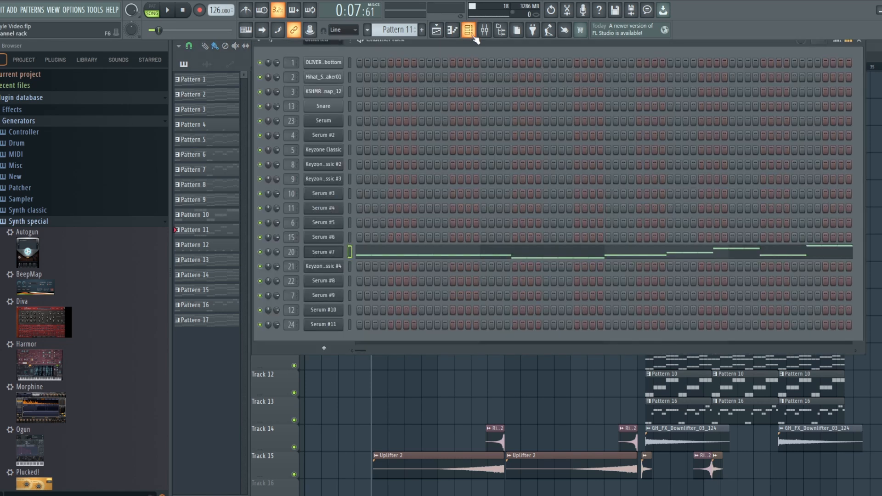
click(329, 252)
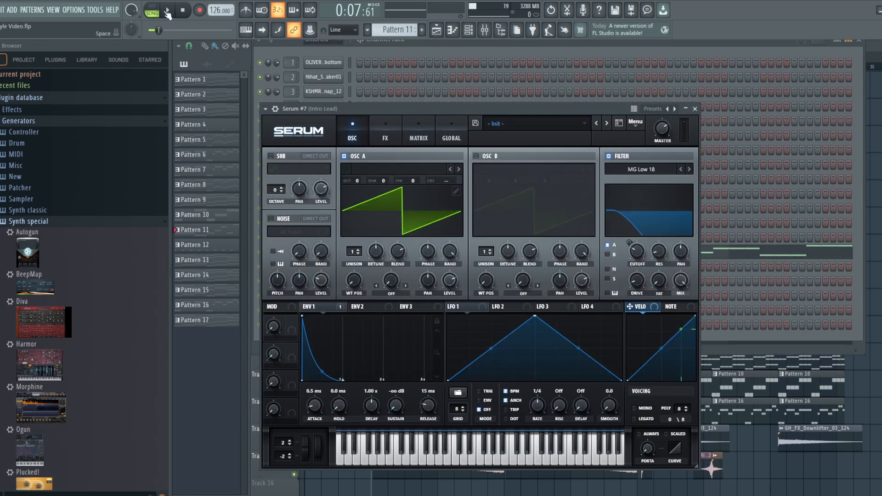
click(169, 10)
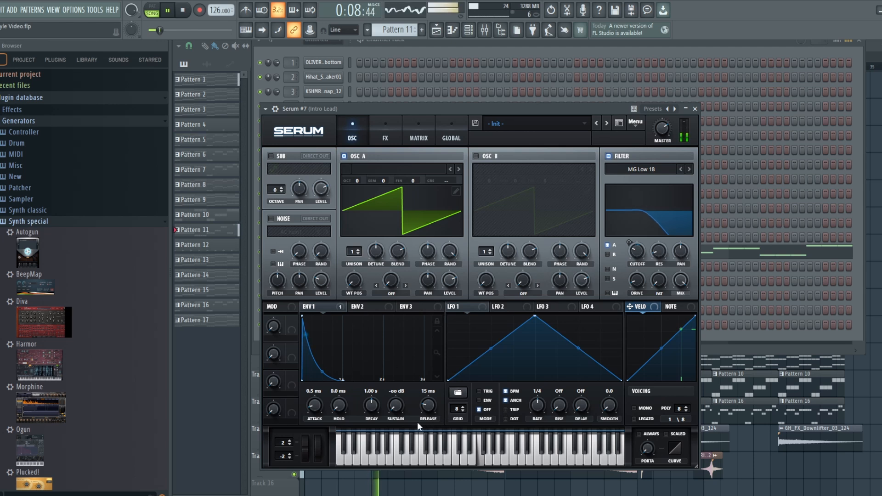
- Raise the Env 1 decay in Serum #7 to 10.1 s during playback, then stop the song
drag(372, 405, 368, 372)
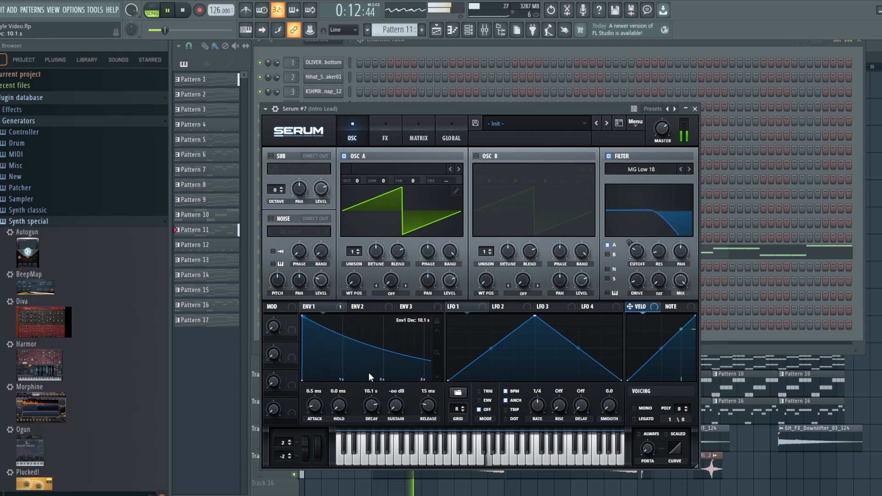
click(183, 11)
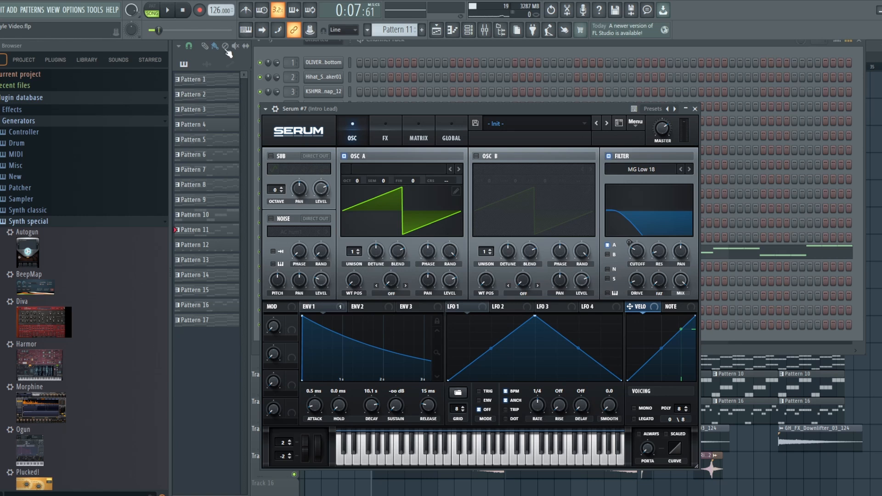
- Shorten the Env 1 decay in Serum #7 to 1.24 s during playback and replay the section from bar 5
key(space)
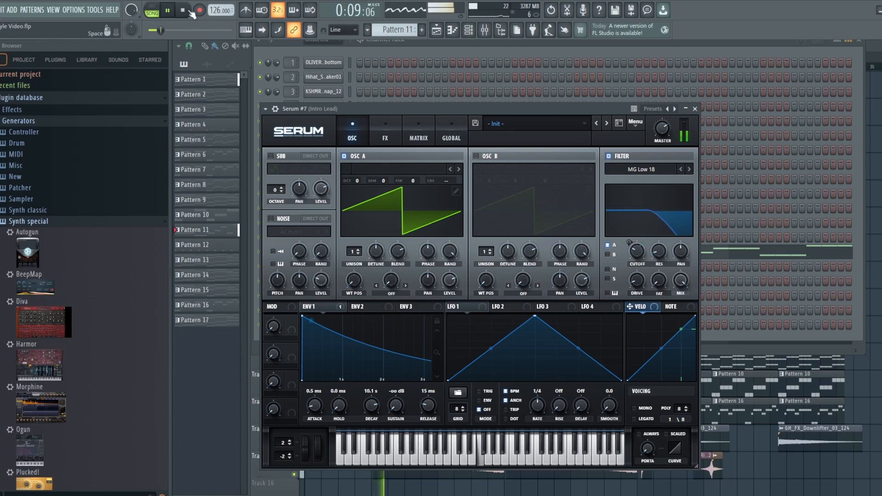
drag(371, 406, 370, 438)
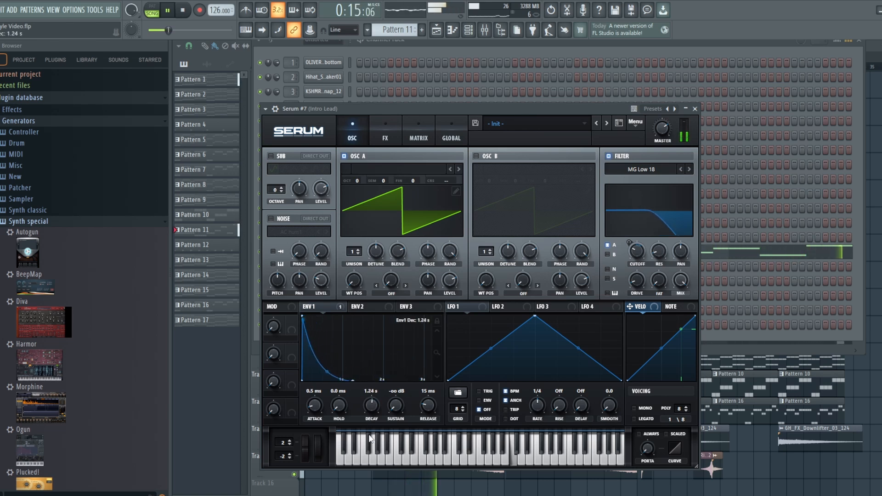
click(182, 10)
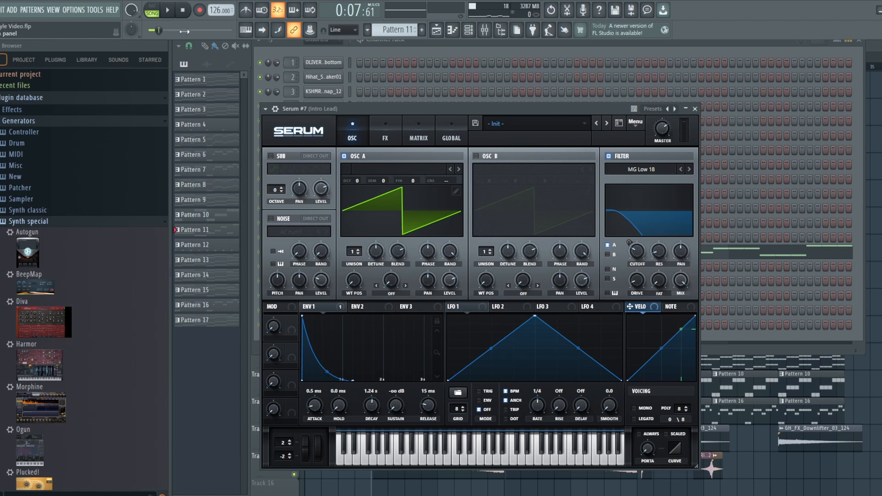
click(168, 10)
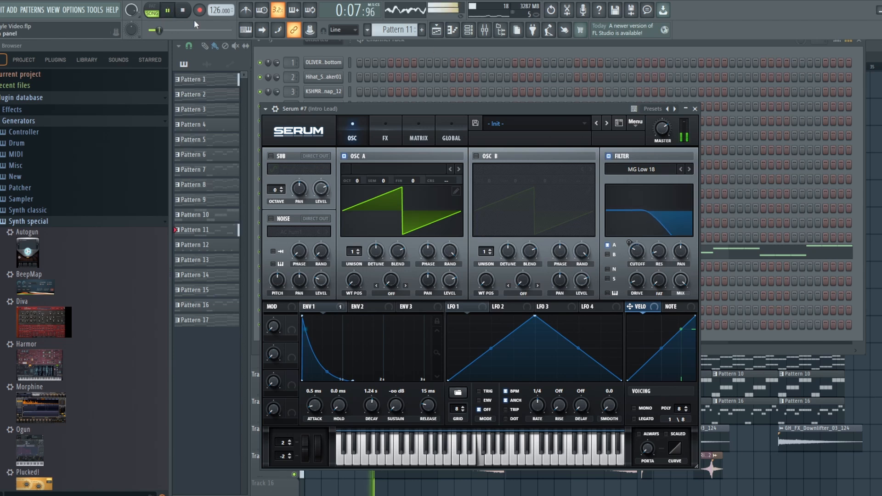
key(space)
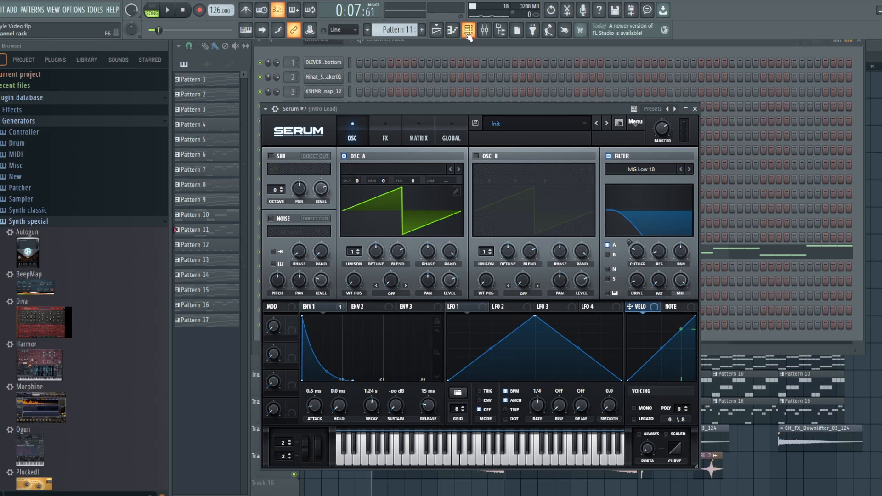
- Return to the playlist and reset the song position to the beginning
click(453, 30)
click(437, 30)
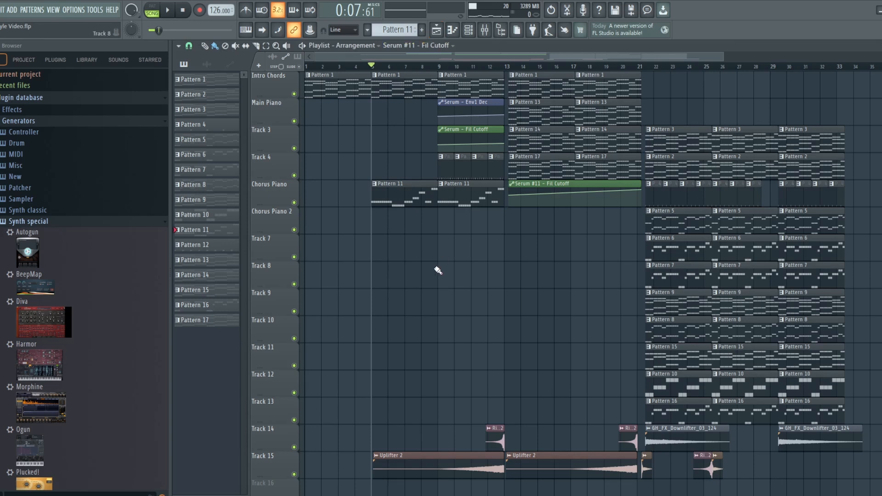
click(182, 10)
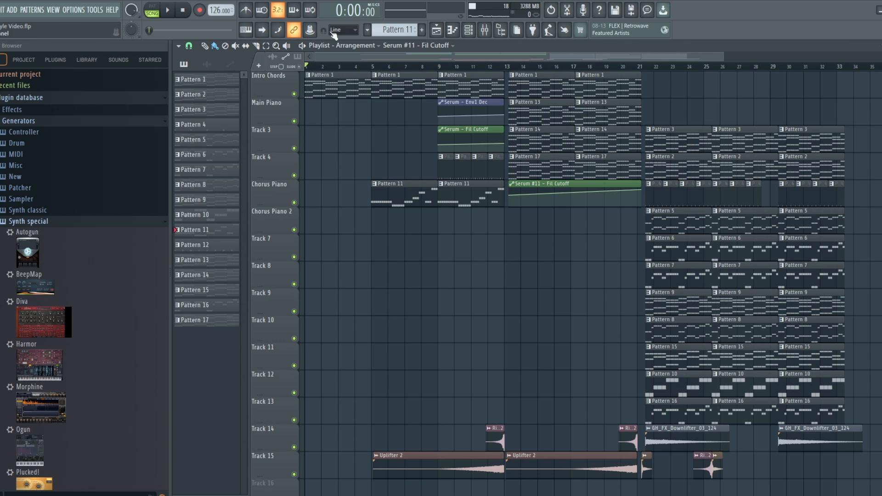
- Select the empty Pattern 18 and add a new Serum instrument to the channel rack
scroll(395, 28, down, 2)
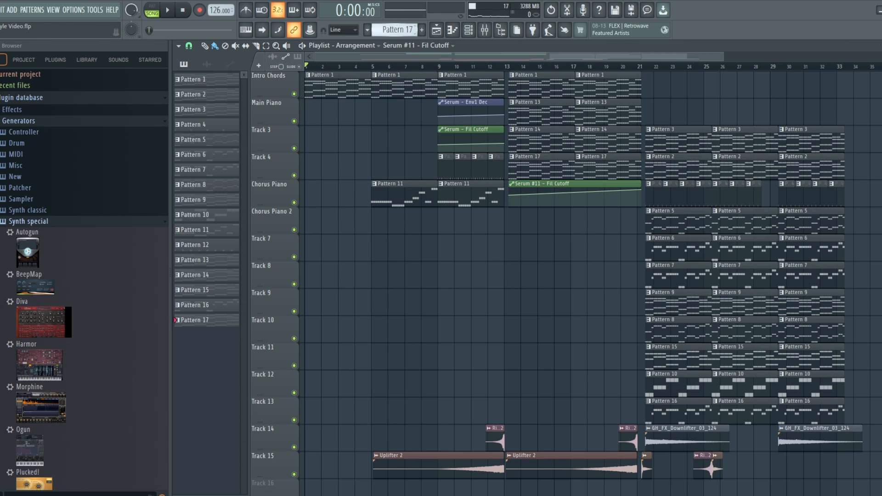
scroll(396, 28, down, 1)
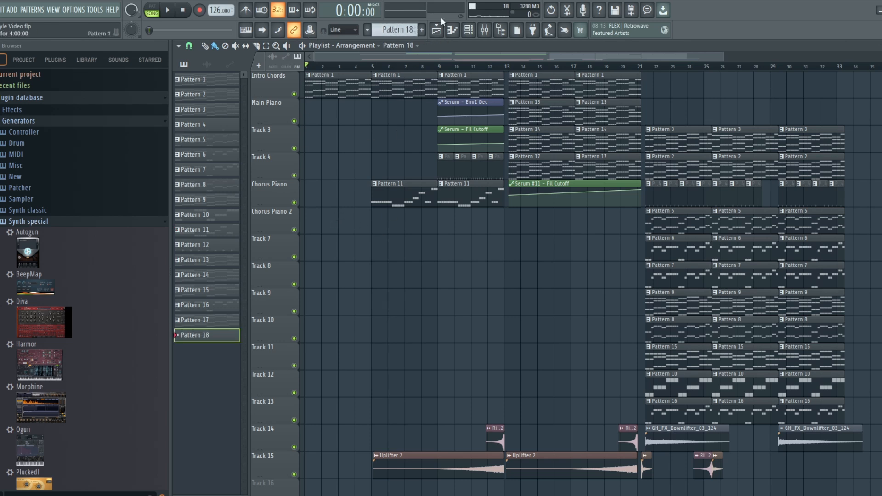
click(468, 30)
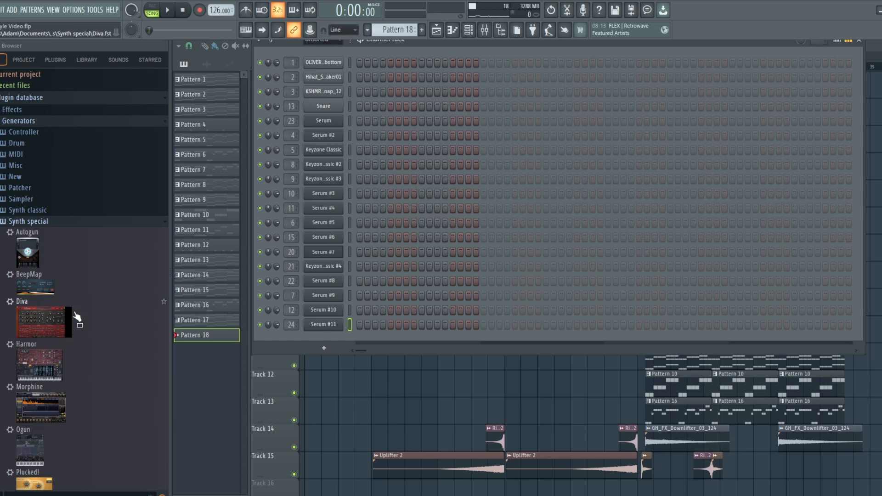
scroll(78, 322, down, 5)
drag(35, 239, 320, 335)
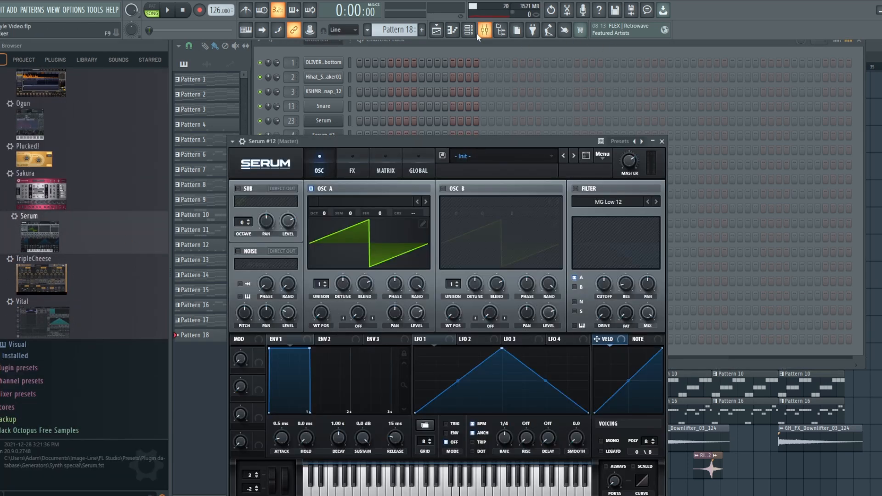
- Inspect the Pattern 1 chord notes from the Intro Chords track in the piano roll, then return to the playlist
click(475, 32)
click(437, 33)
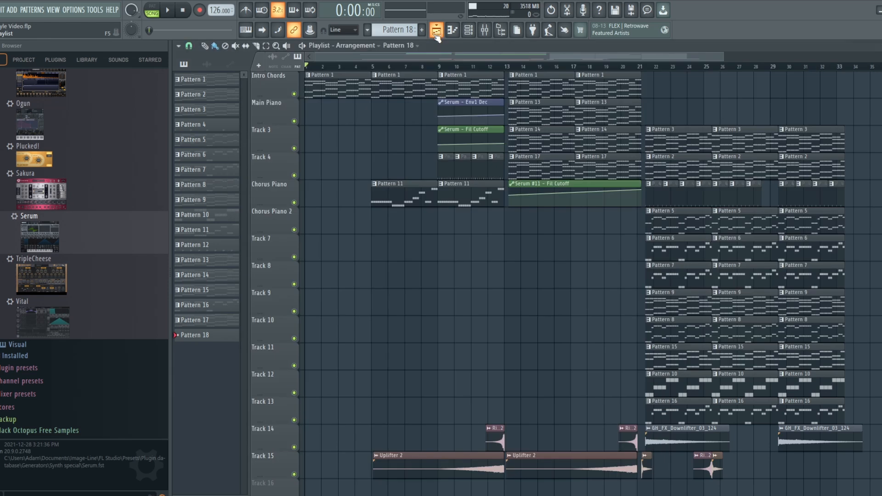
double_click(348, 85)
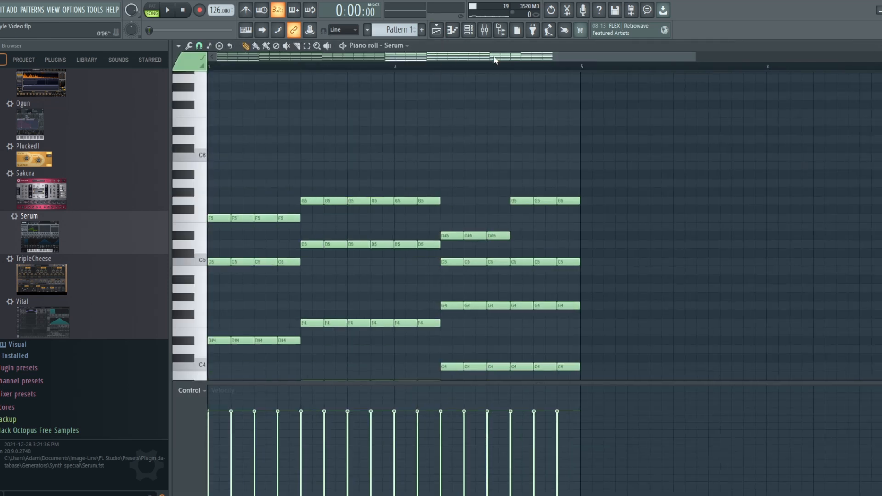
drag(494, 60, 226, 65)
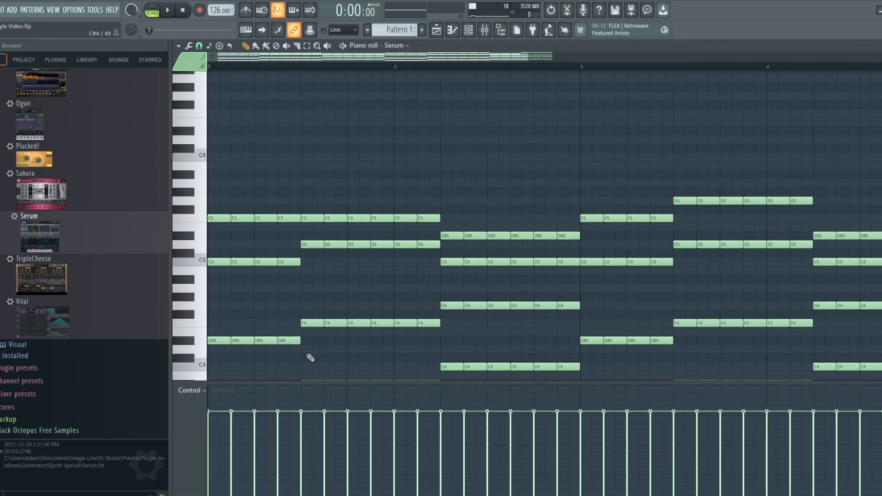
click(469, 30)
click(454, 30)
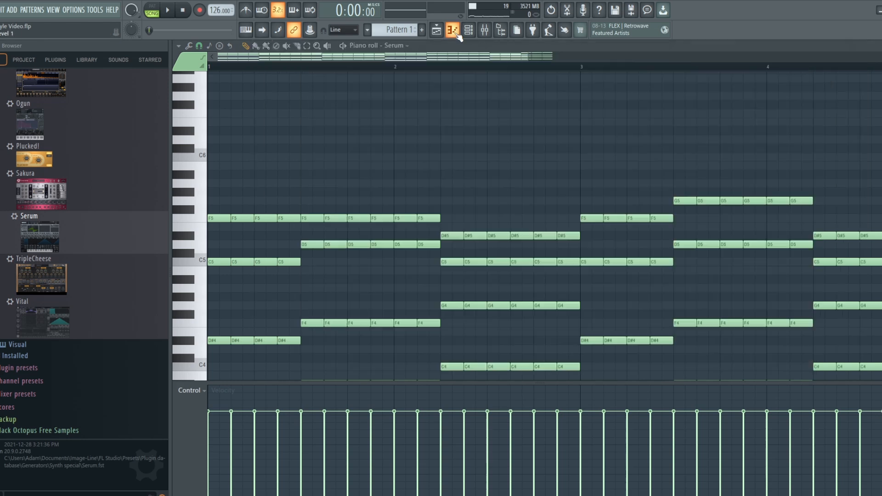
click(437, 29)
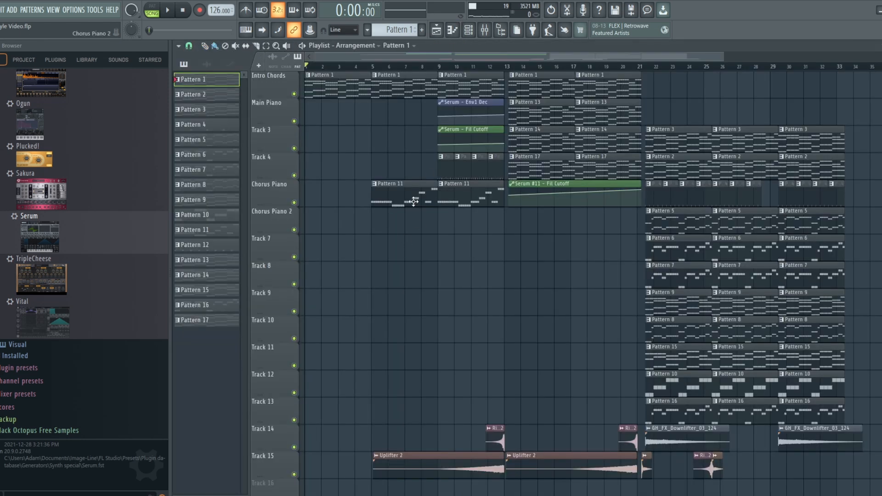
- Switch to Pattern 18 and draw a D#5 note about four bars long from bar 1 in the Serum #11 piano roll
drag(398, 30, 398, 10)
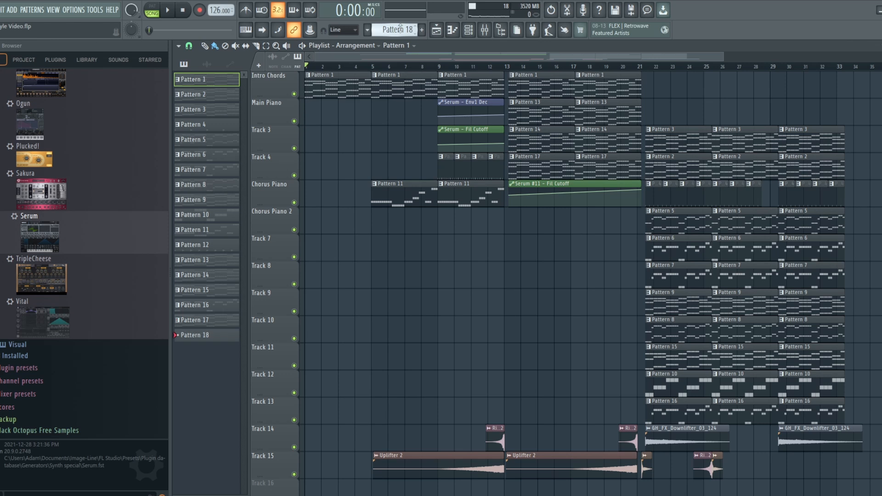
click(453, 30)
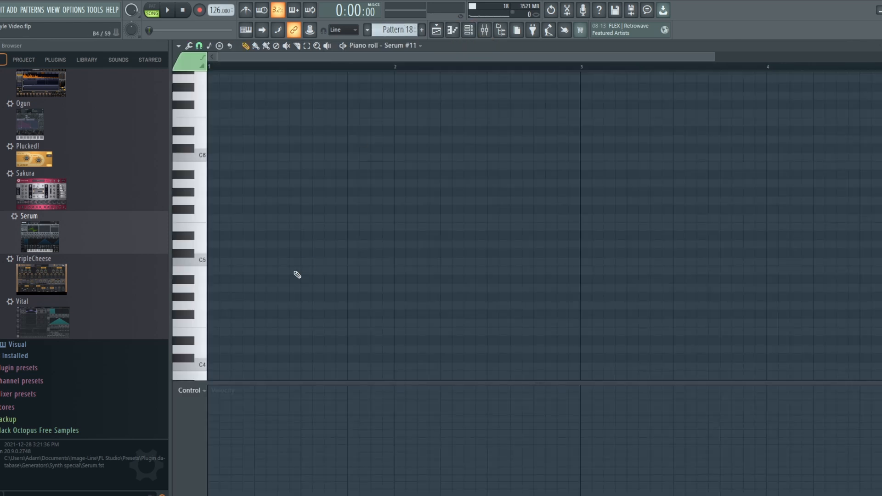
click(213, 236)
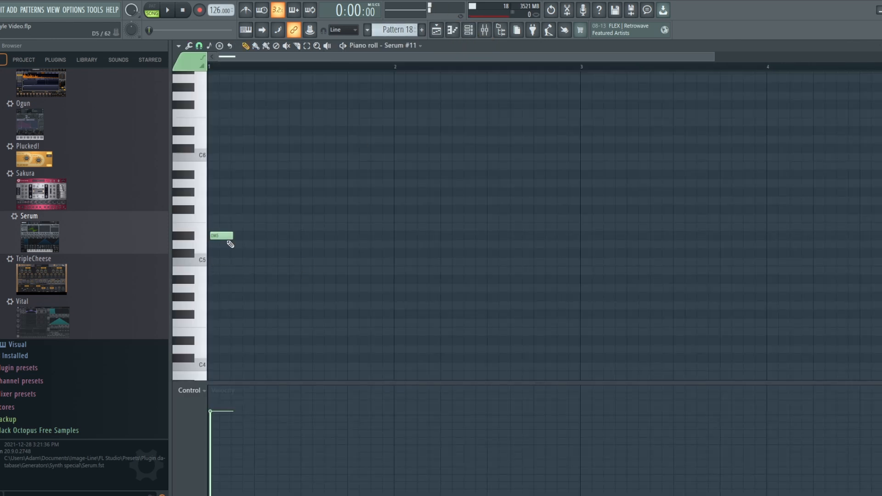
drag(225, 237, 782, 224)
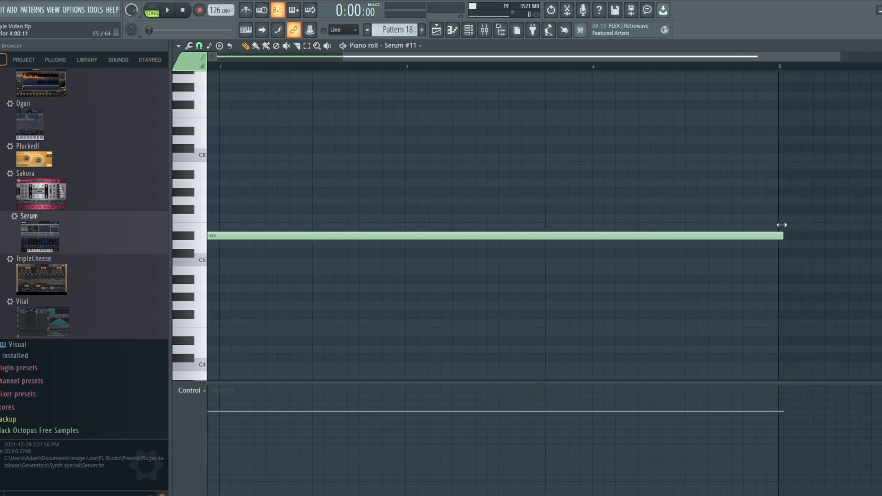
- Place Pattern 18 at bar 1 on the Chorus Piano 2 track and duplicate it twice to fill bars 1 to 12
key(F5)
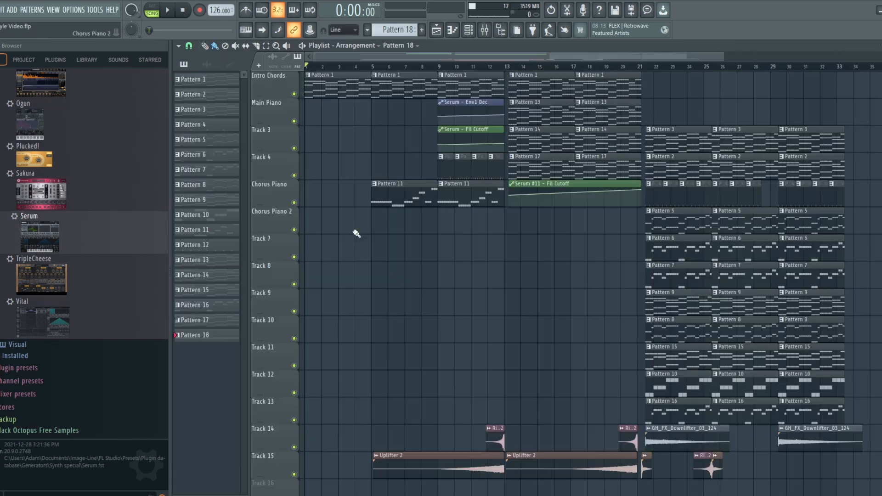
click(305, 220)
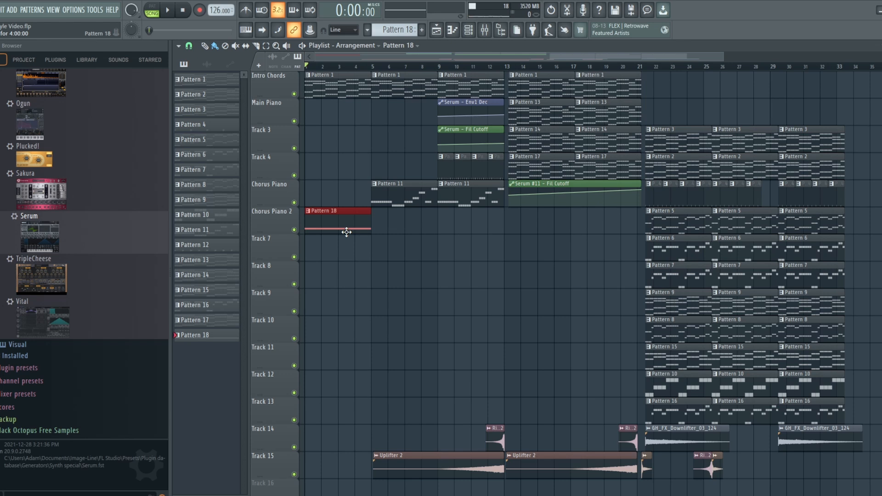
key(ctrl+b)
key(ctrl+b)
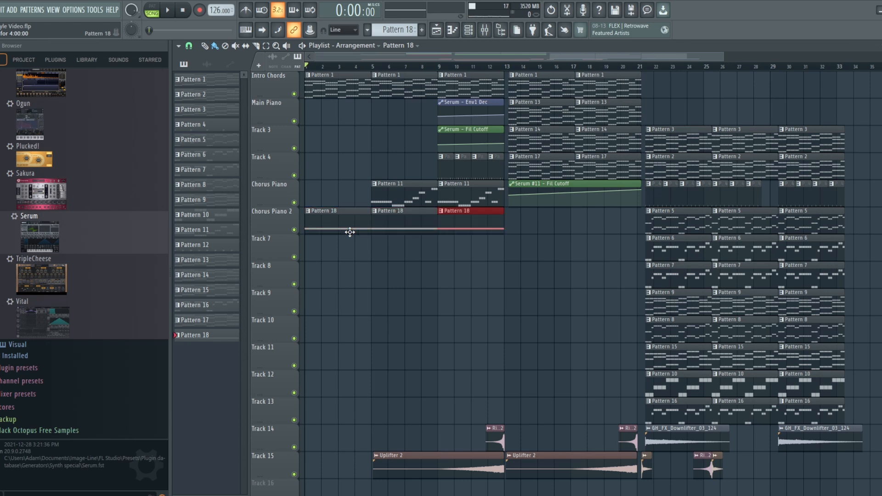
- Route the Serum #12 channel to the empty mixer track 28 and check the assignment in the mixer
click(487, 31)
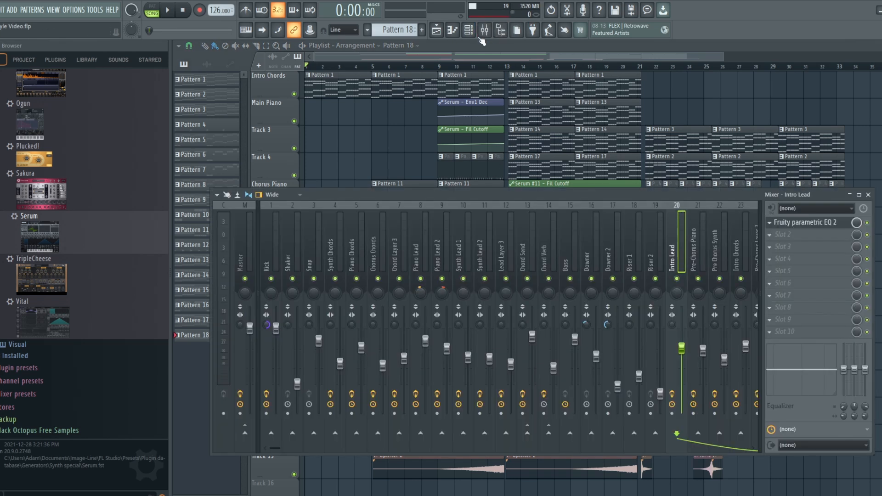
click(453, 31)
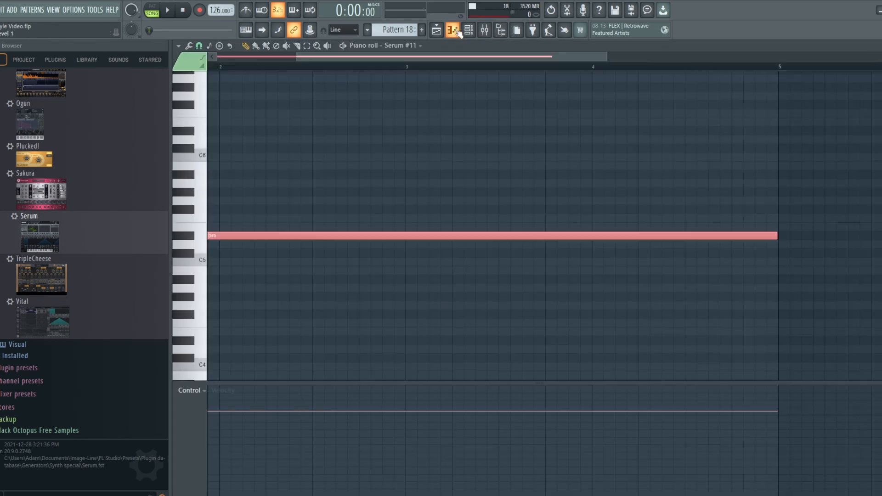
click(405, 45)
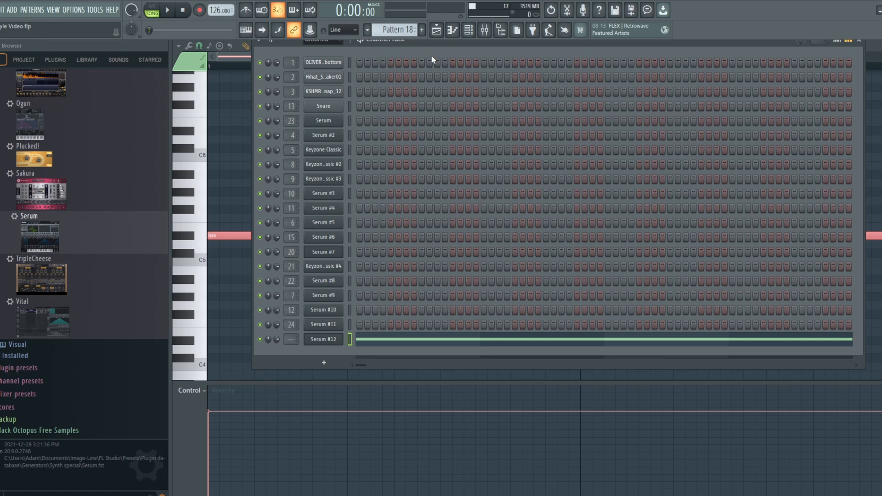
drag(292, 340, 292, 303)
click(486, 33)
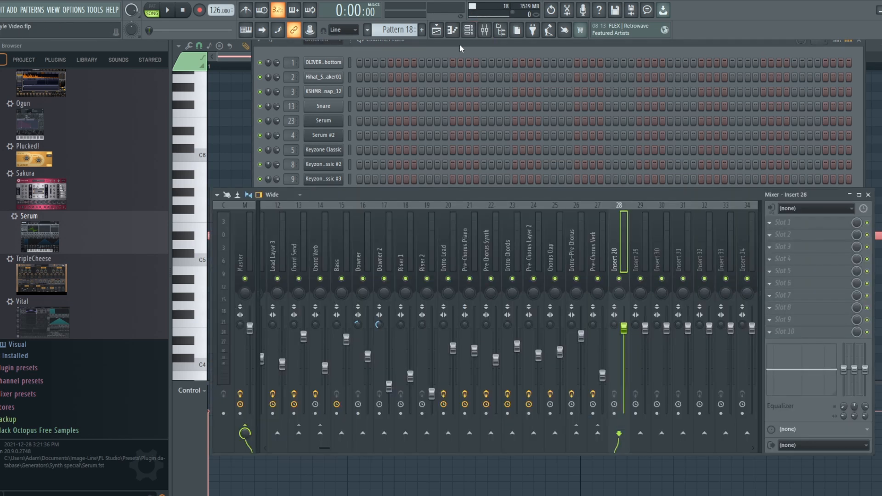
click(472, 35)
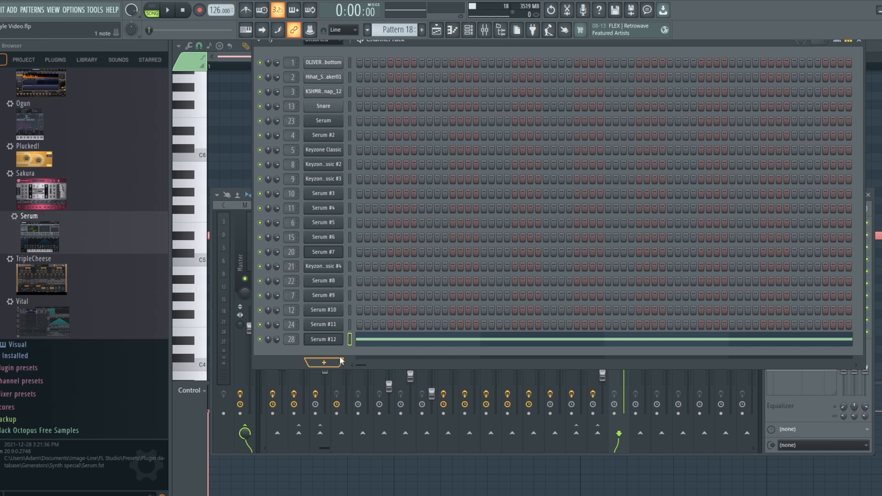
- Load the DR - Choir Cave preset from the Atmosynths bank into Serum #12
click(324, 337)
click(506, 153)
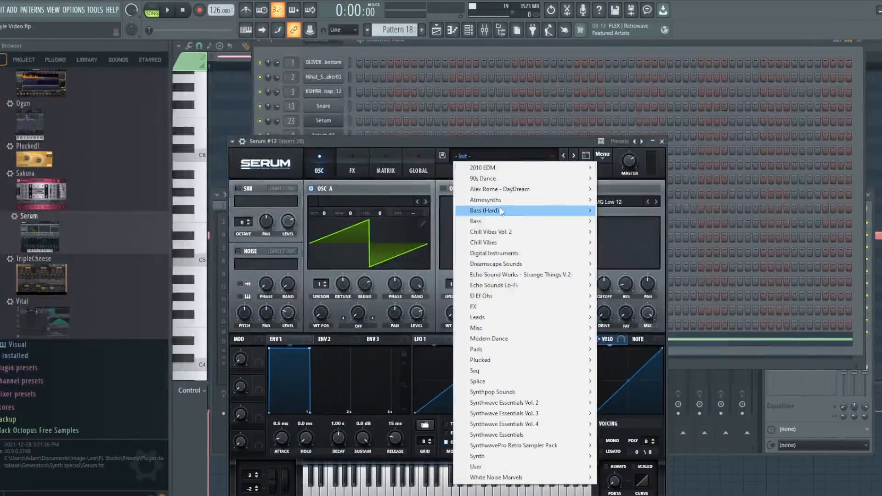
mouse_move(528, 177)
click(632, 198)
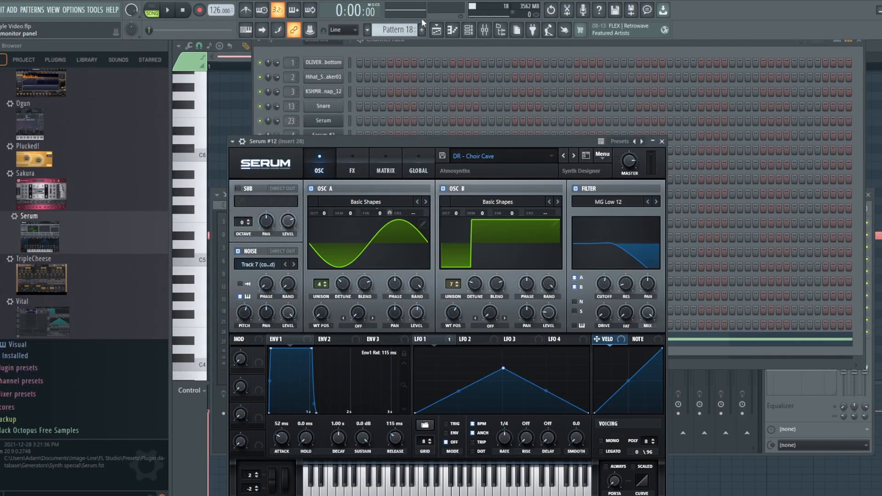
- Audition the choir sound in the song with the Insert 28 fader at -12.6 dB, and again at -4.5 dB
click(484, 30)
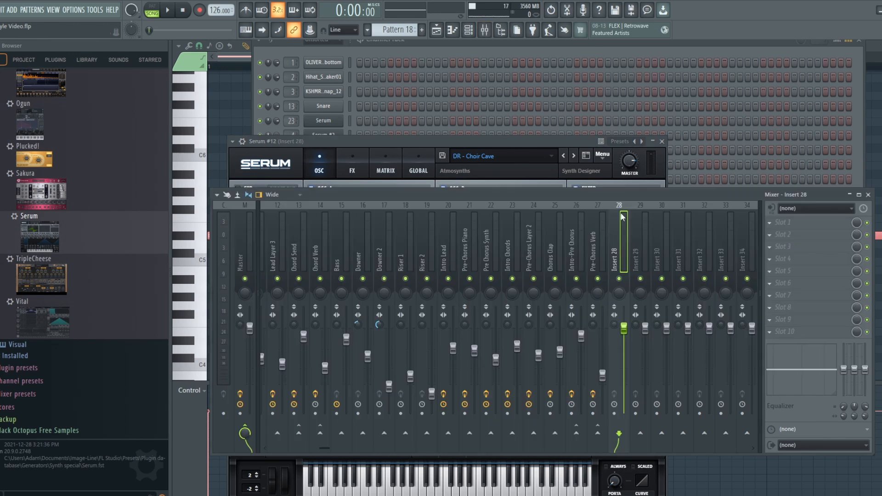
drag(623, 327, 624, 370)
click(171, 10)
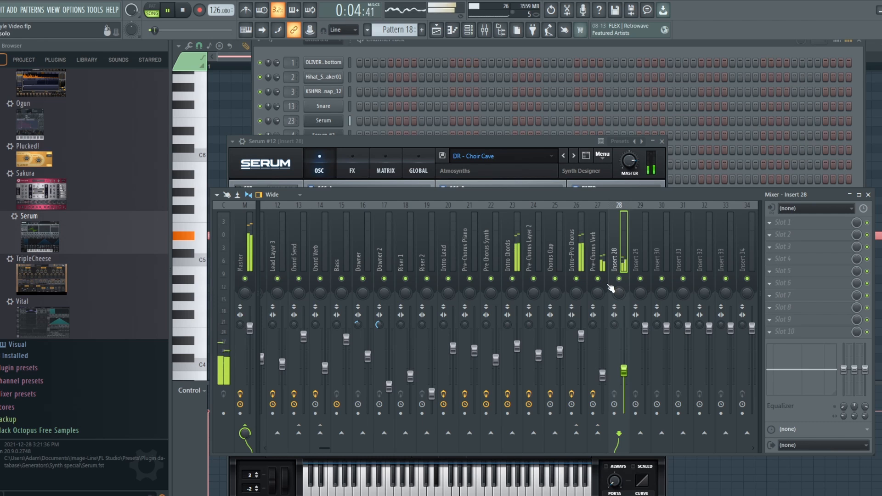
drag(623, 376, 623, 374)
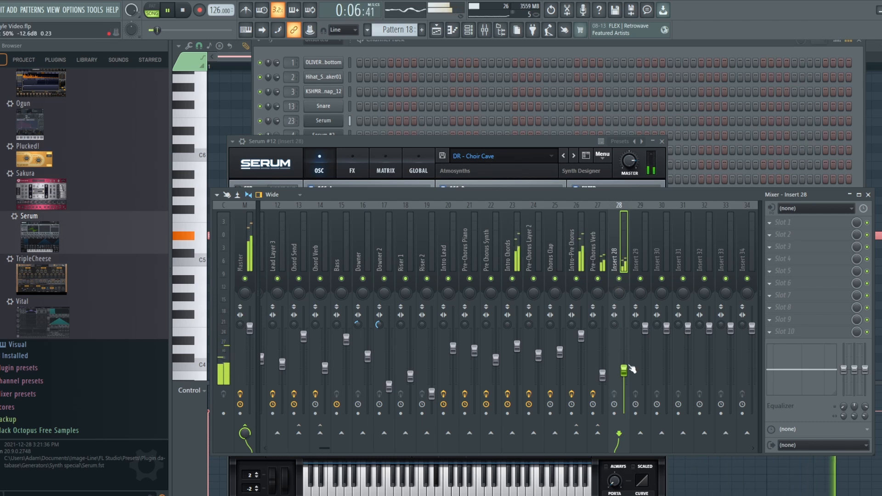
key(space)
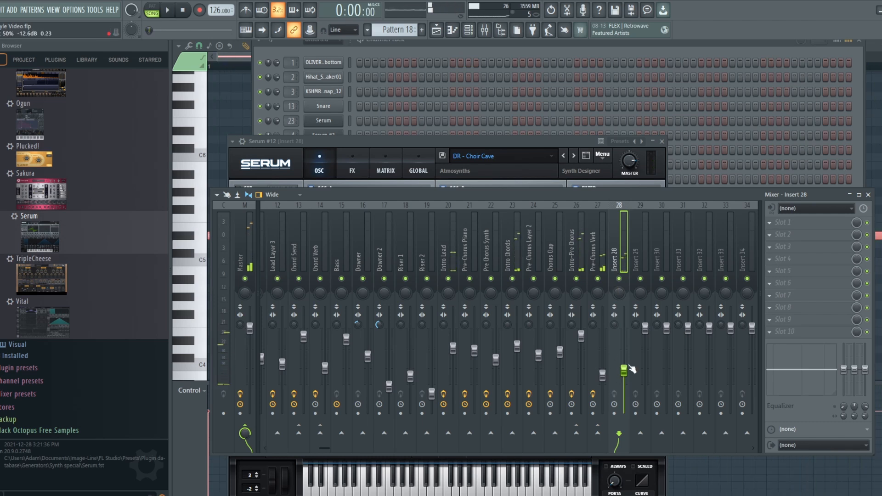
drag(632, 370, 631, 350)
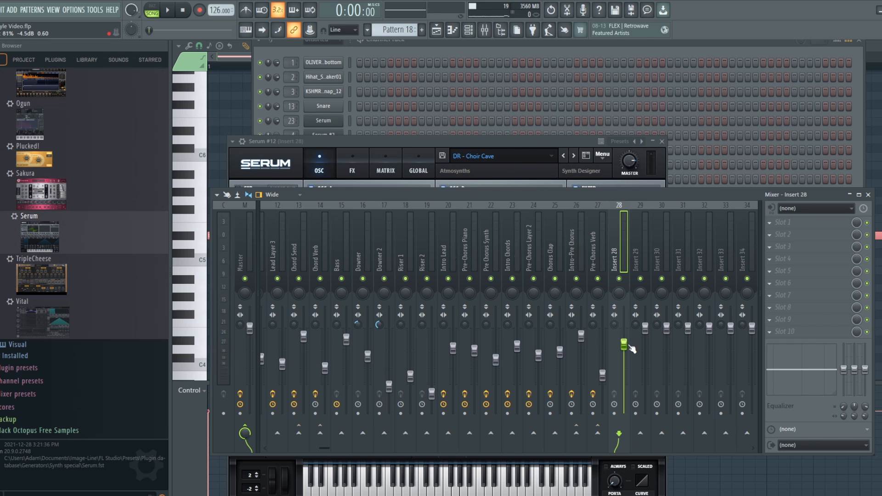
key(space)
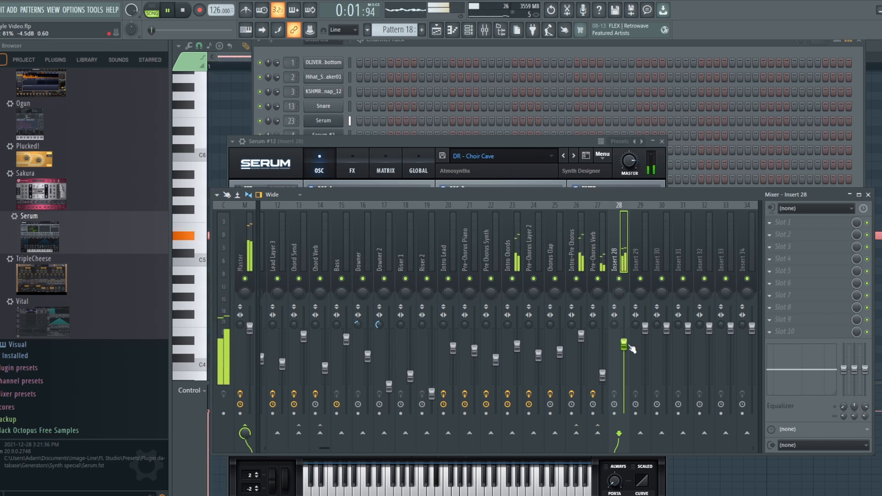
- Audition other Atmosynths presets against the song, including DR - Growing Monster and DR - Mystical Whale, ending on Keys - Spacious Bell
drag(568, 142, 580, 102)
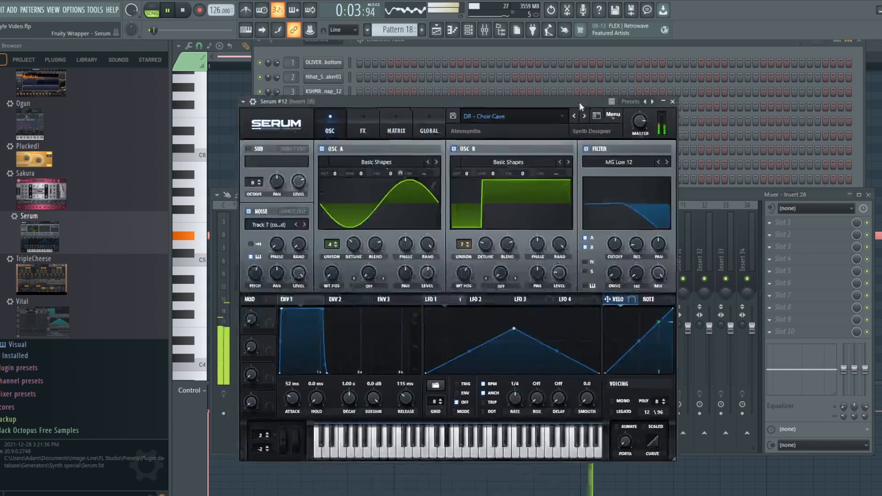
click(584, 115)
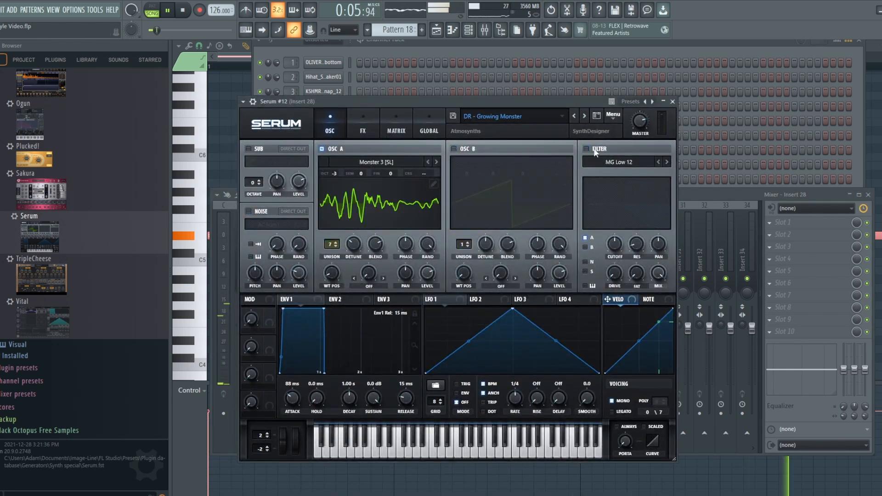
key(space)
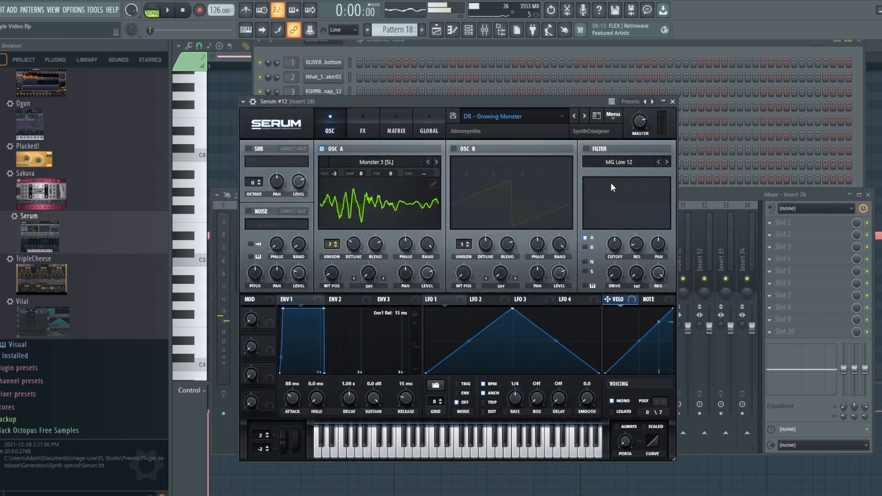
click(585, 115)
click(584, 115)
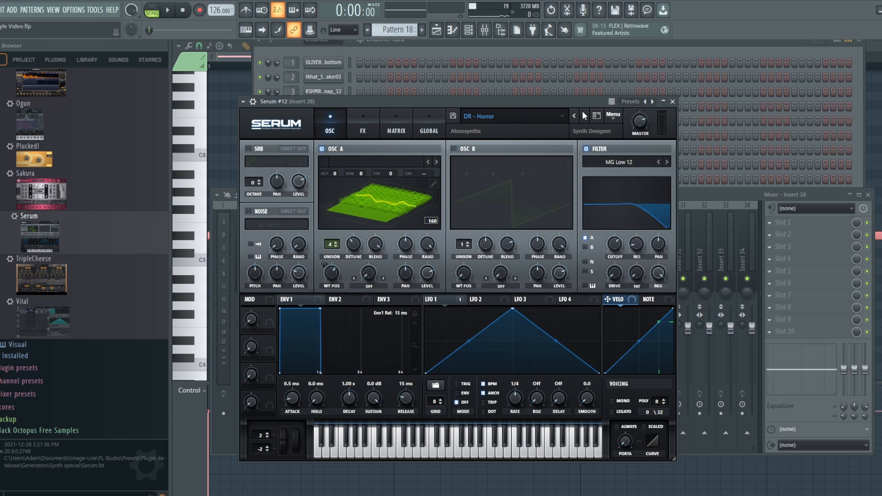
key(space)
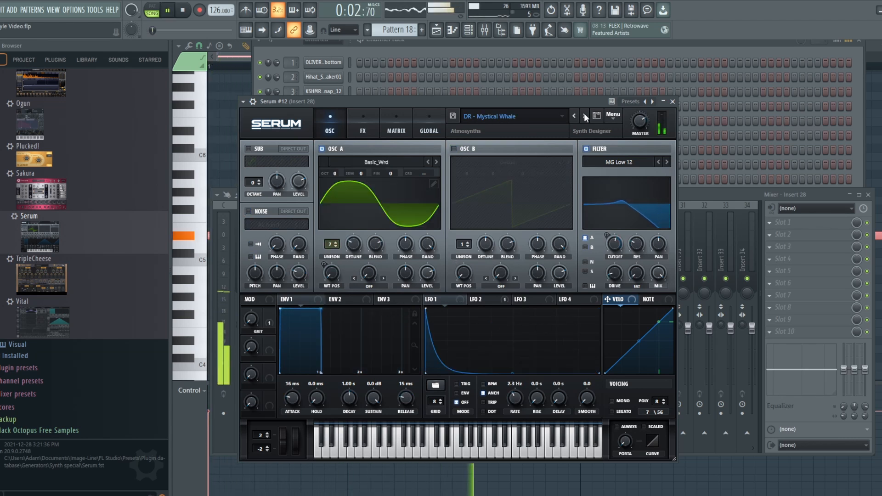
key(space)
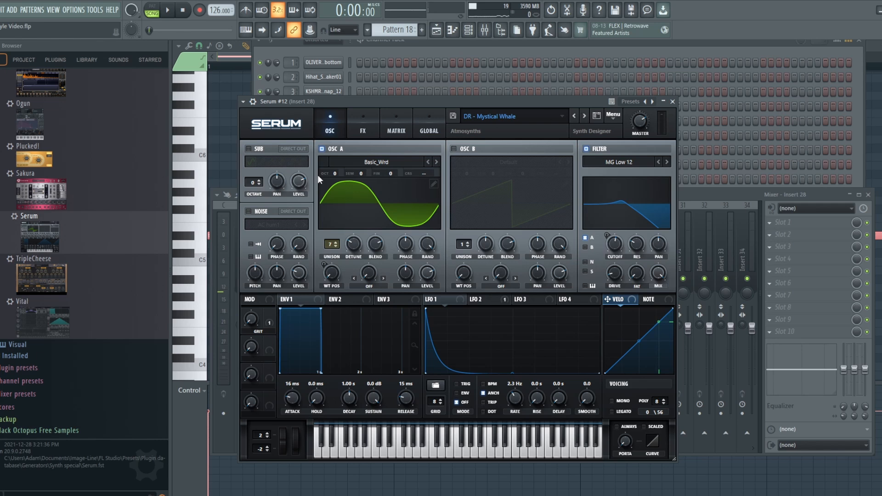
key(space)
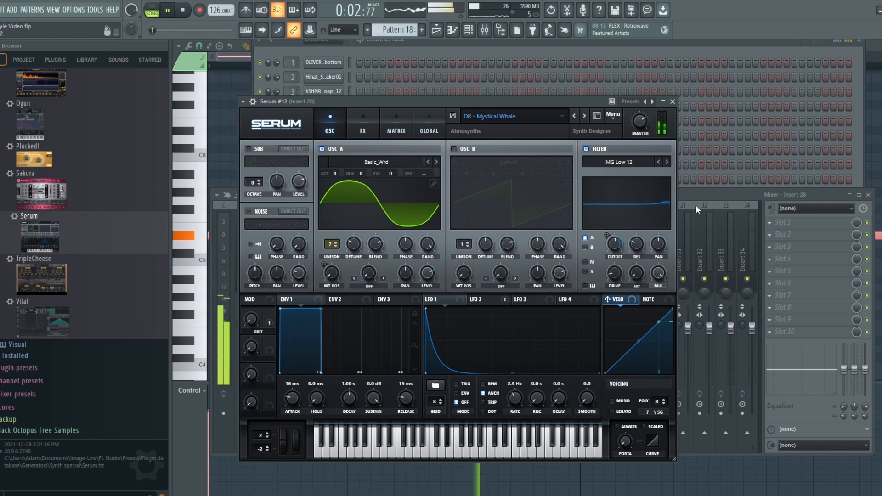
key(space)
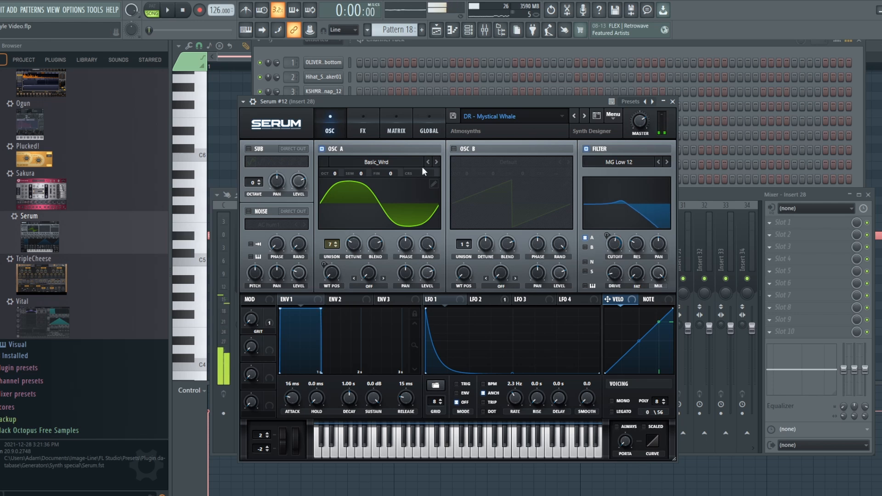
click(583, 118)
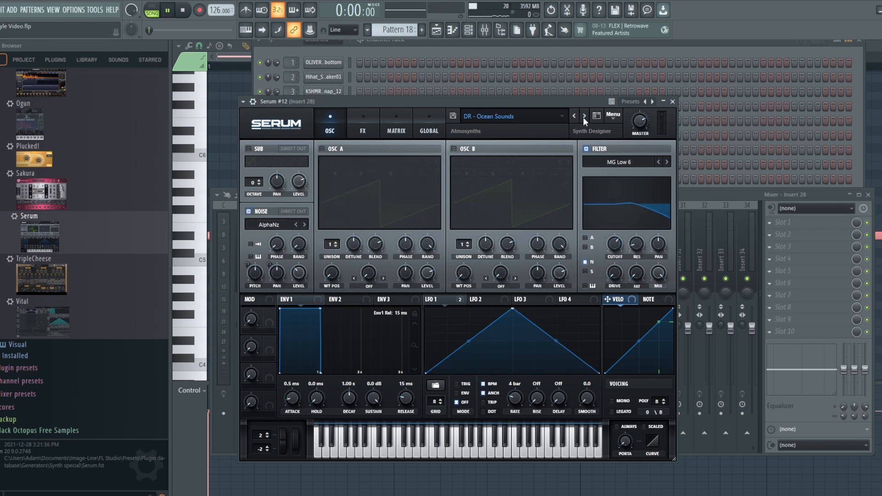
- Reload the DR - Choir Cave preset and set the Insert 28 fader to -9.0 dB during playback
click(526, 115)
mouse_move(521, 163)
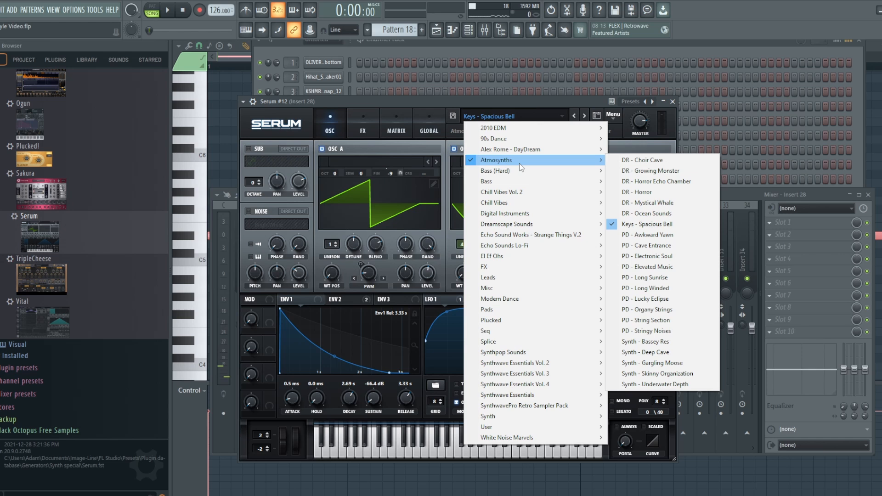
click(638, 160)
key(space)
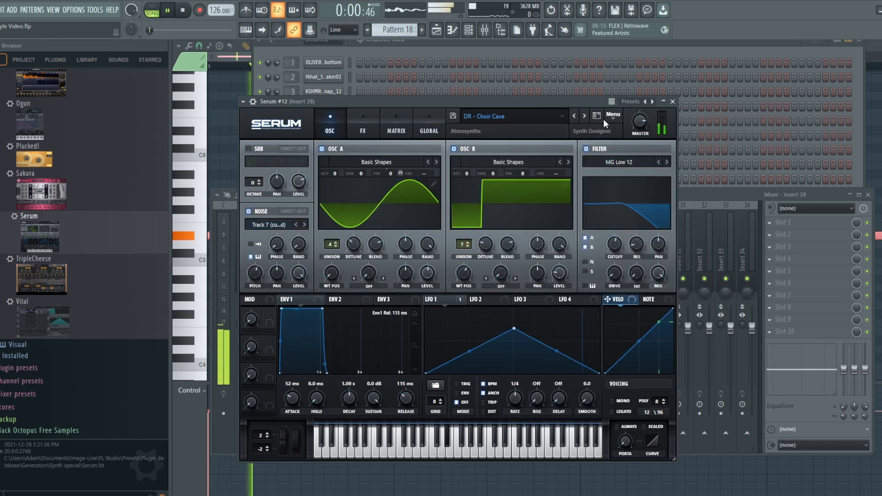
click(693, 191)
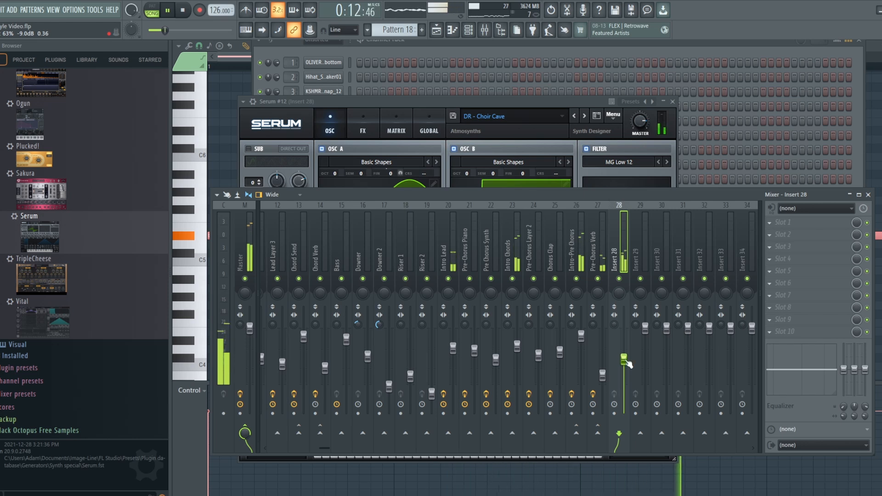
key(space)
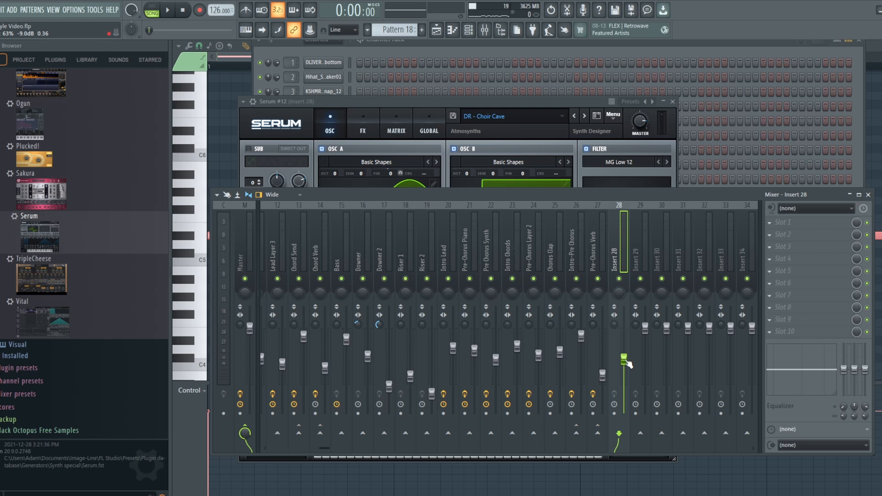
- Set the low cut of Serum #12's reverb effect to 14% during playback, and return to the mixer
key(space)
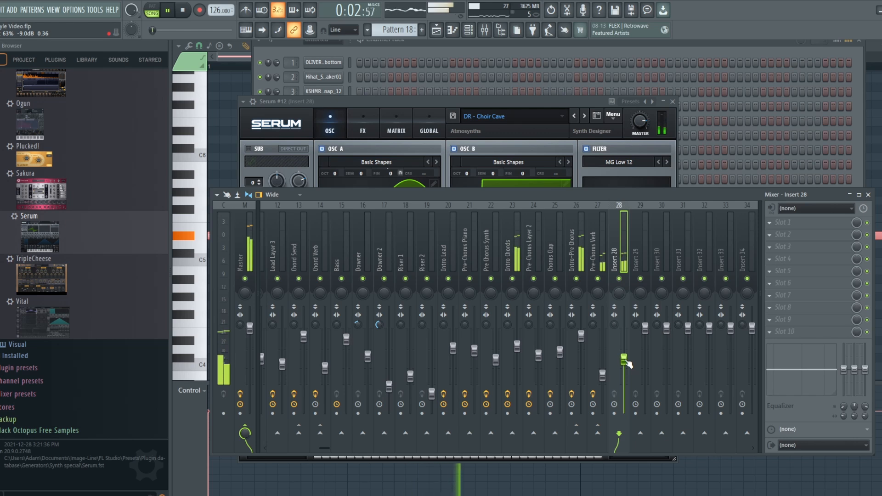
click(367, 129)
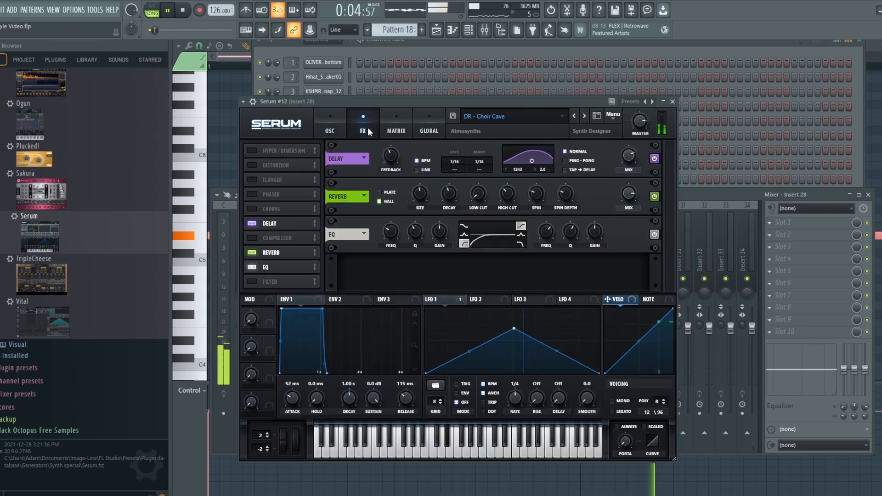
drag(634, 188, 693, 189)
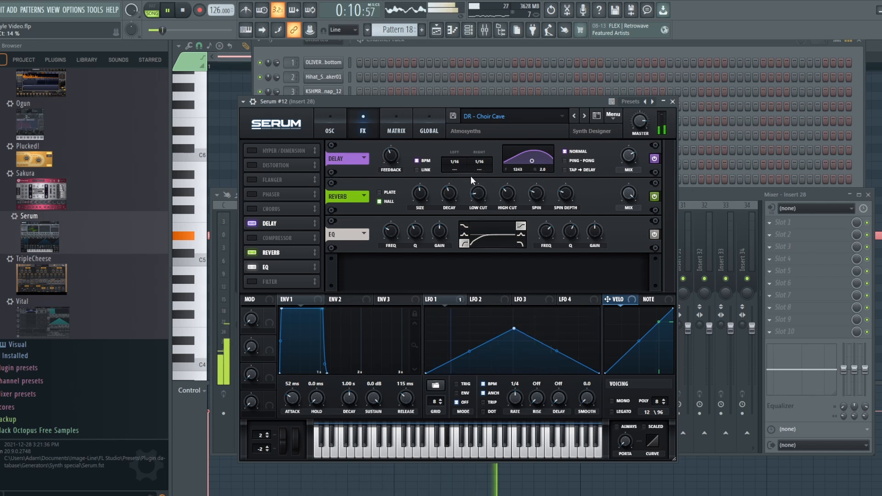
click(701, 196)
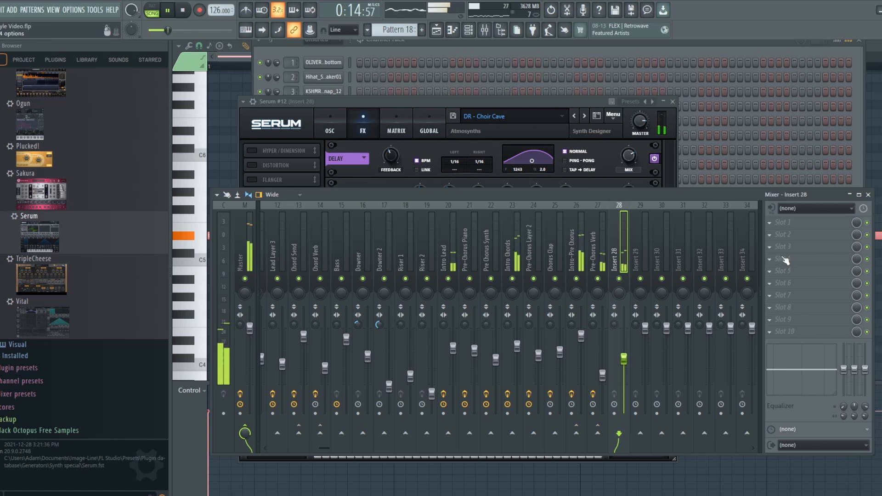
- Add Fruity Parametric EQ 2 to slot 1 of Insert 28, cut the lows with a high-pass on band 1, and play the song
key(space)
click(776, 222)
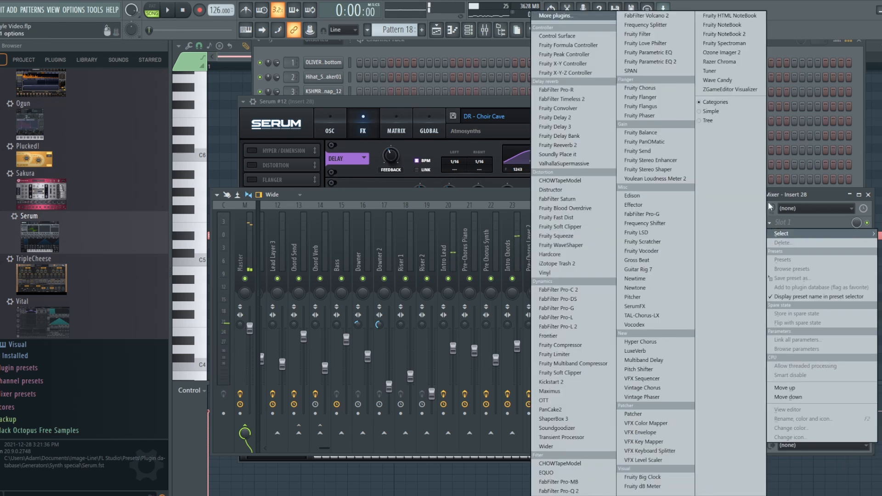
click(645, 61)
drag(475, 129, 475, 139)
drag(247, 198, 287, 198)
key(space)
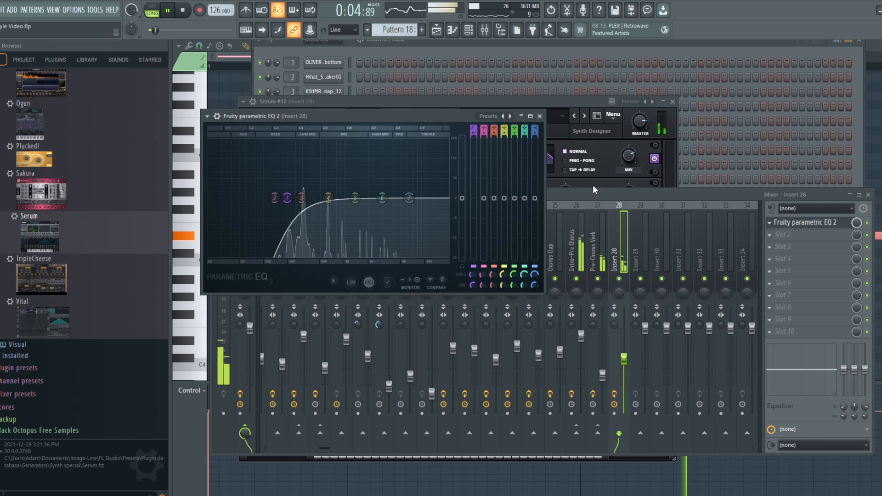
- Bring up the playlist arrangement during playback, listen through the intro with the EQ'd choir layer, and stop the song
click(645, 352)
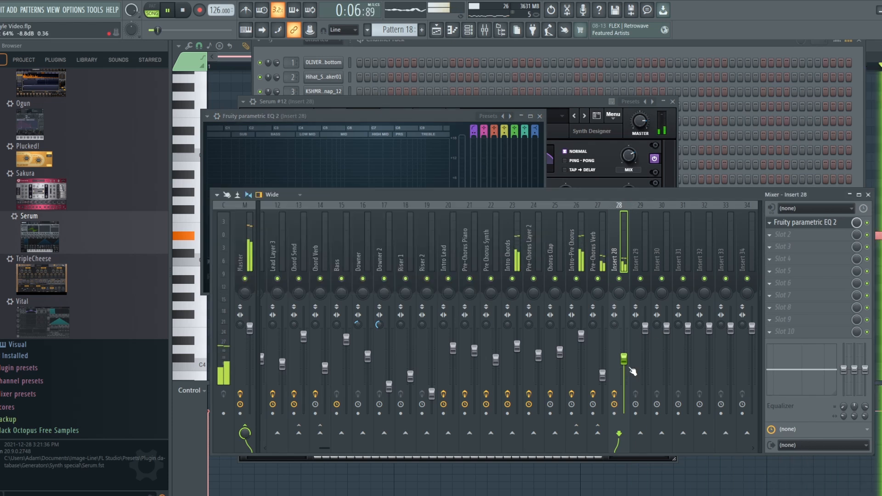
click(439, 33)
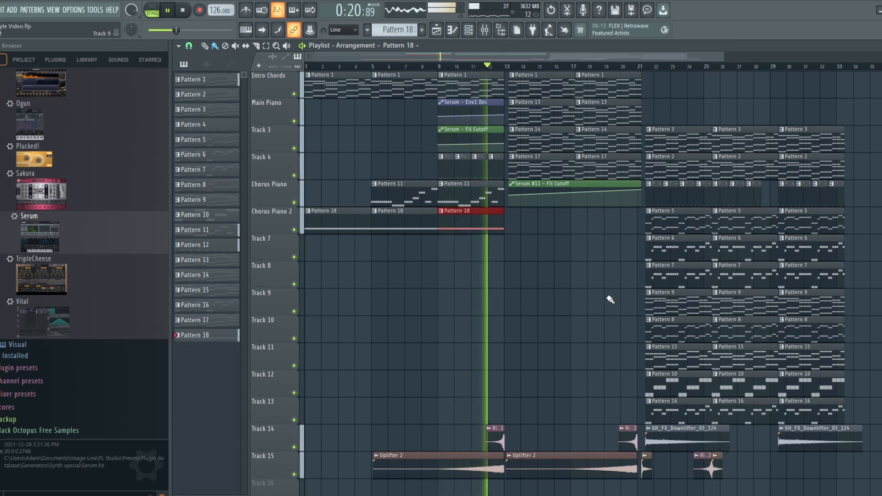
key(space)
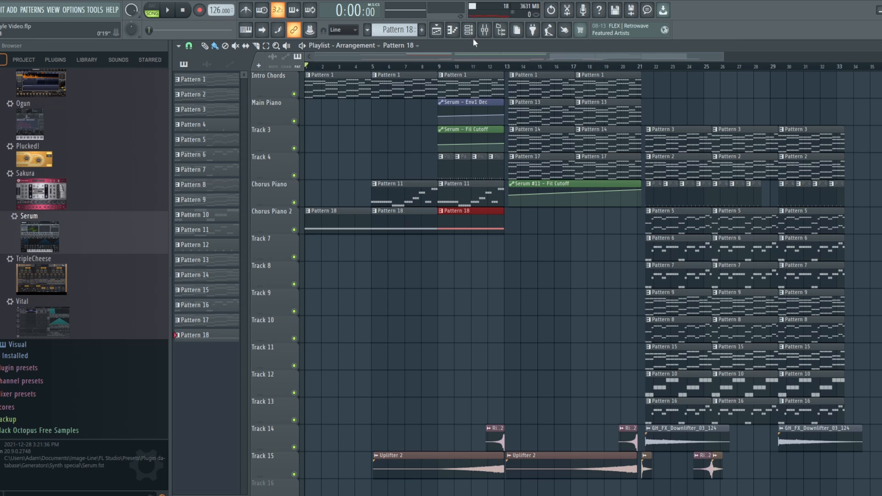
- Audition the Atmosynths preset DR - Growing Monster on Serum #12 against the song, and switch back to DR - Choir Cave
click(485, 32)
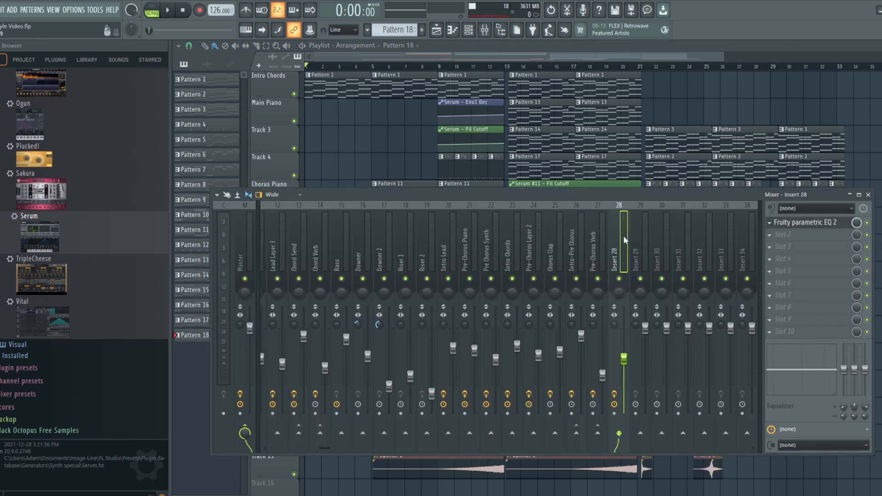
click(469, 30)
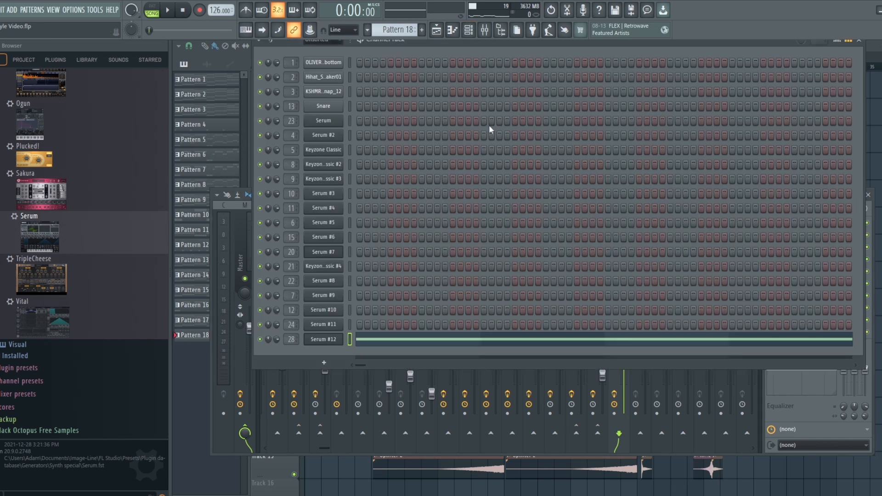
click(336, 339)
click(523, 118)
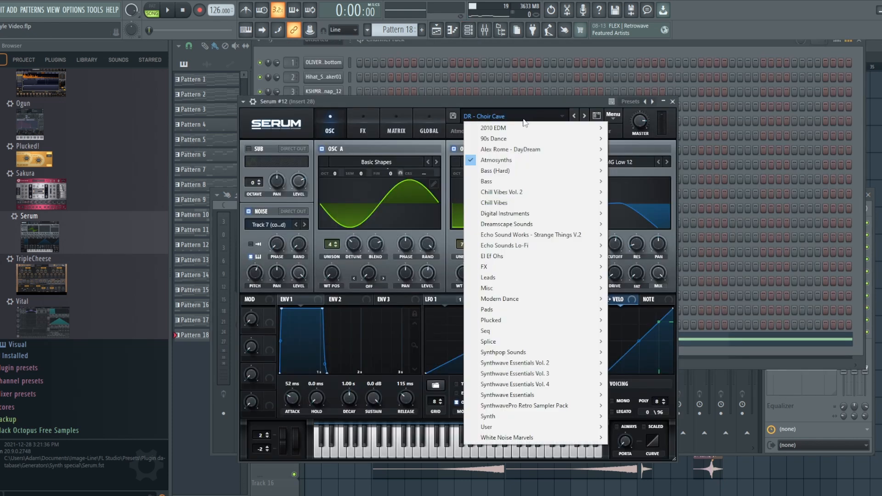
mouse_move(553, 161)
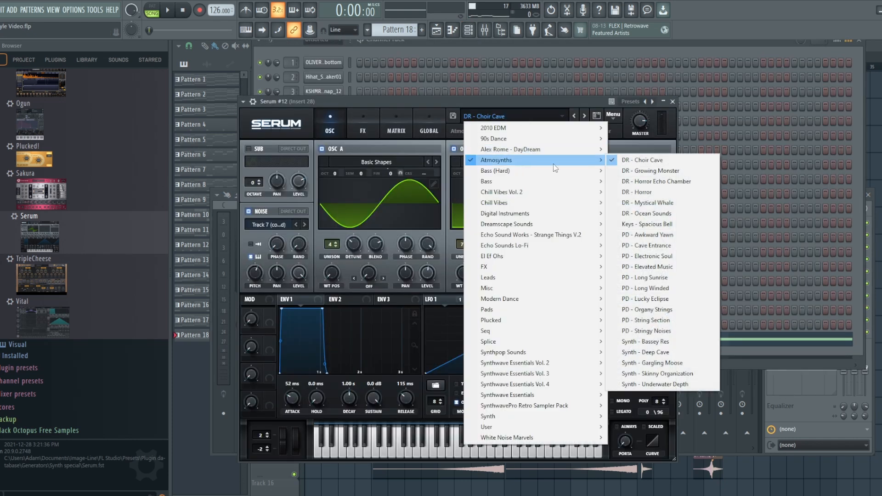
click(667, 172)
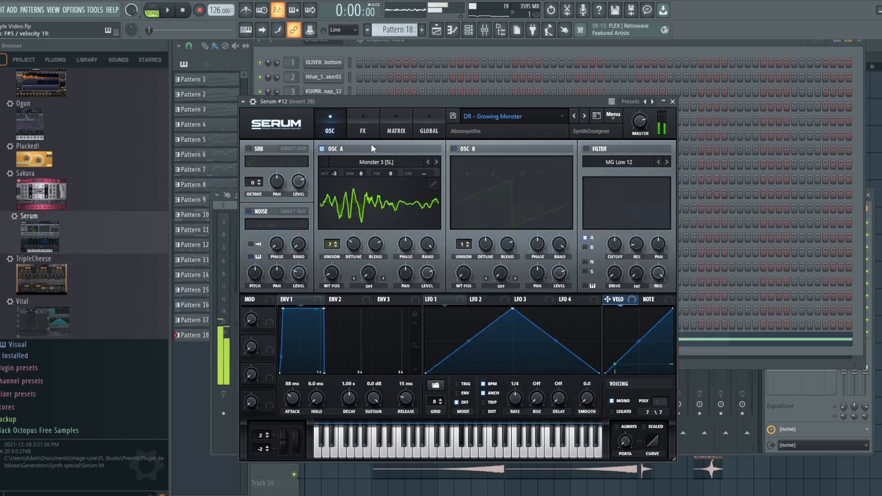
click(174, 11)
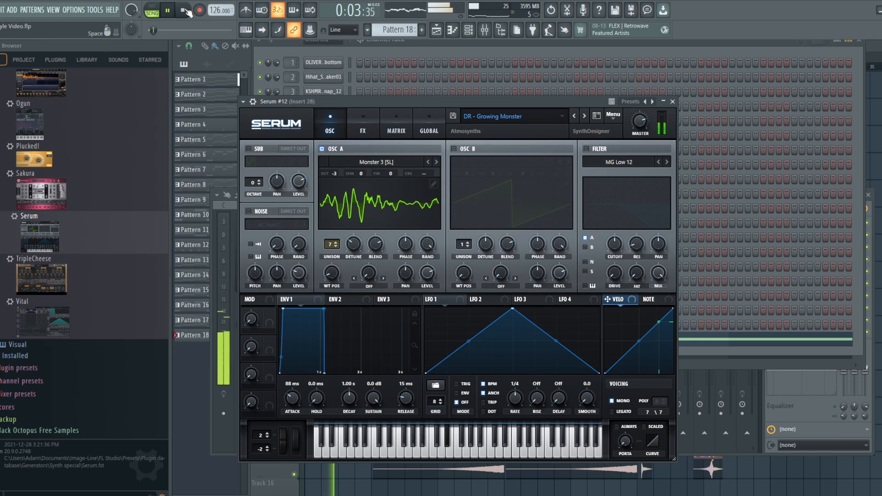
key(space)
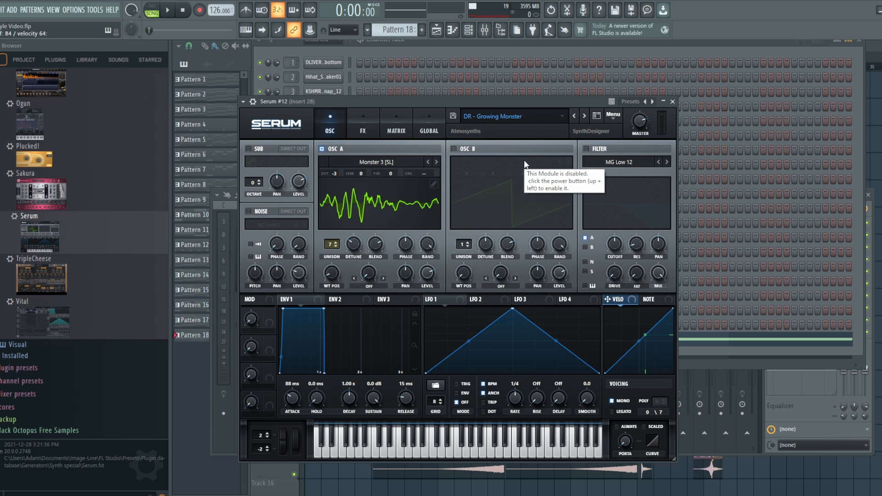
click(575, 116)
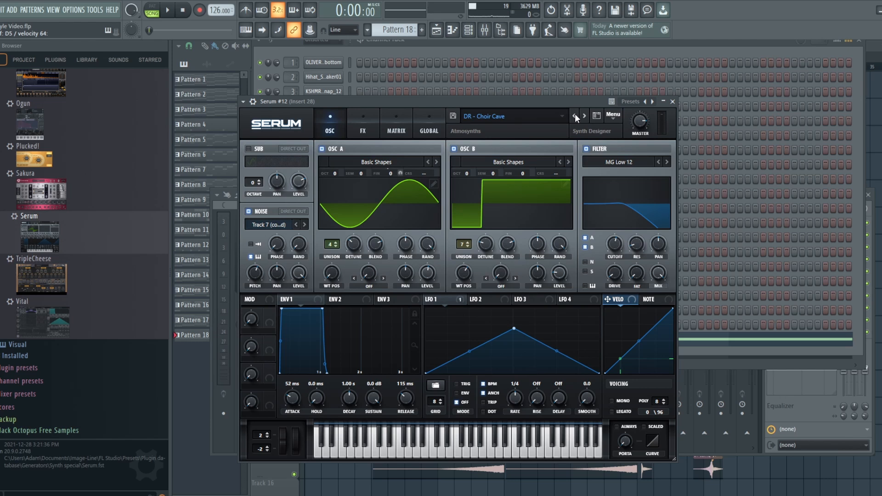
- Open Fruity Parametric EQ 2 on Insert 28 and play the song's opening to examine the choir's spectrum
click(468, 31)
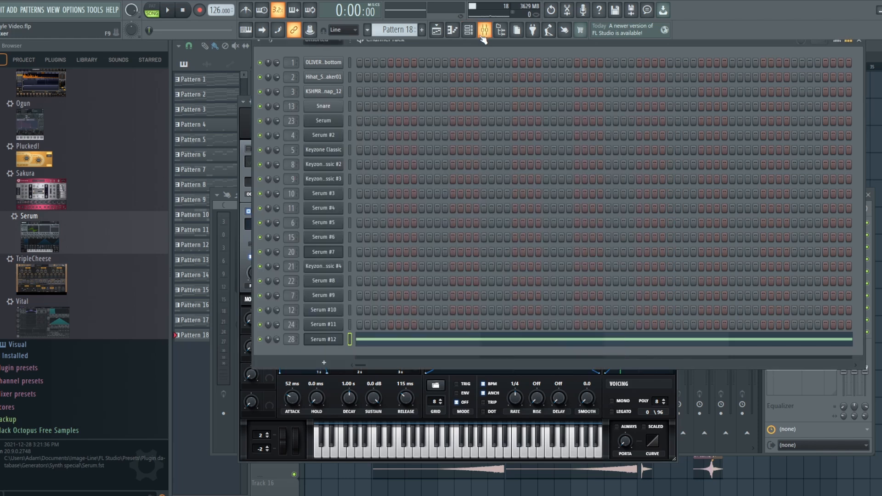
click(484, 30)
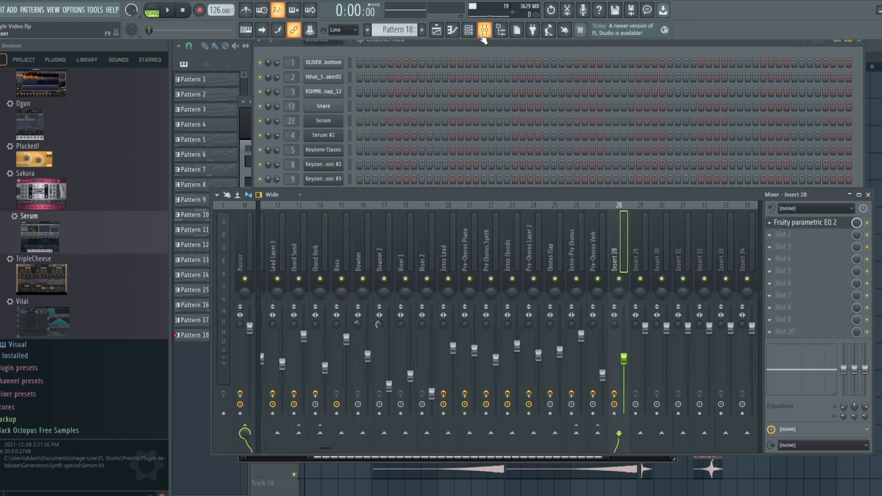
click(802, 222)
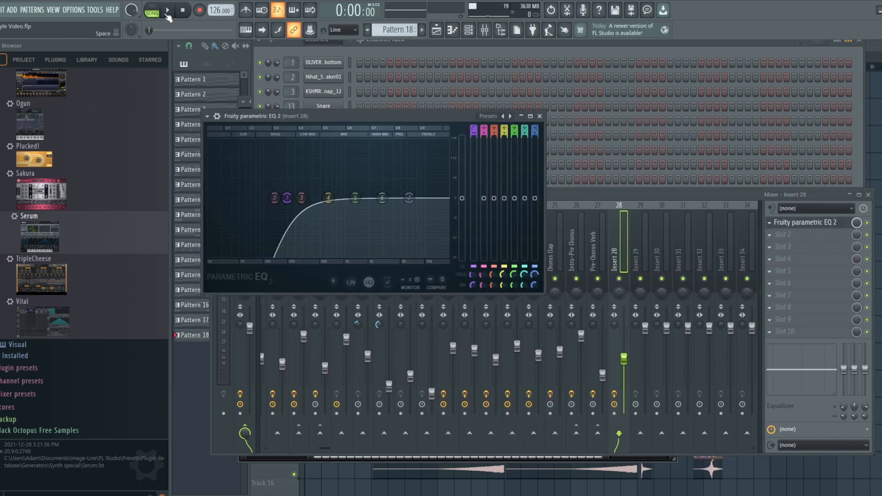
click(168, 11)
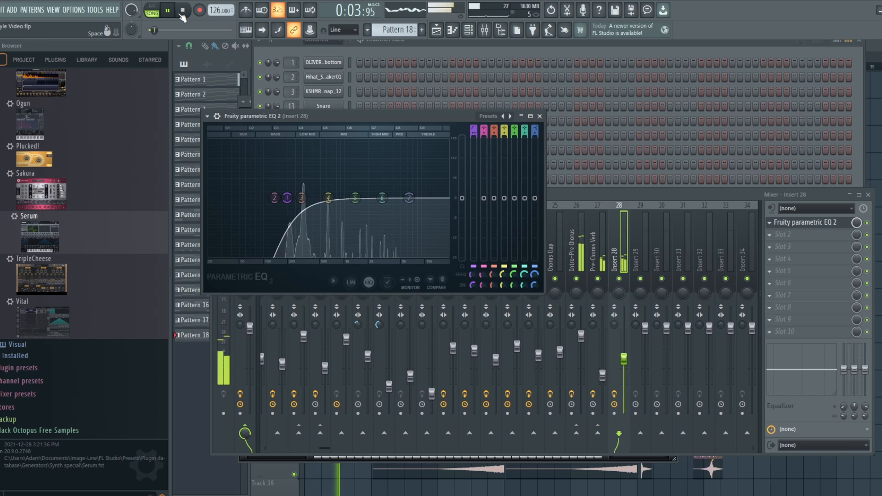
click(182, 11)
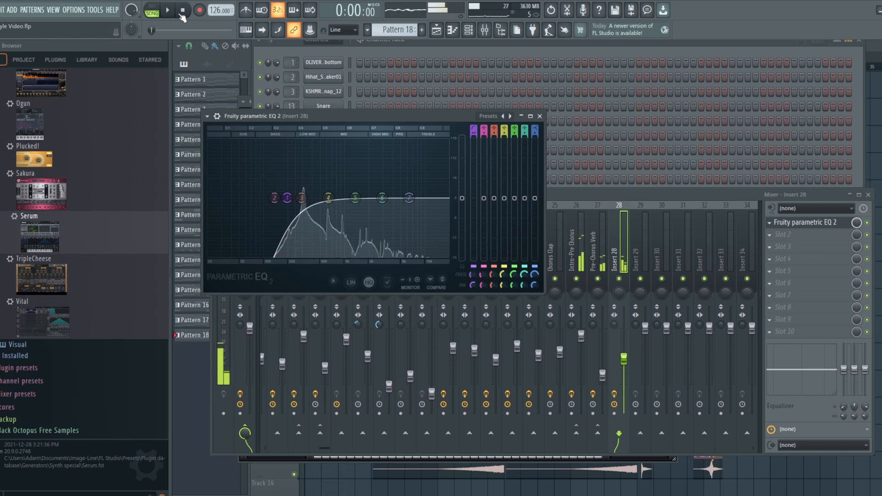
- Bring up the Serum #12 synth window to examine the DR - Choir Cave patch
click(484, 30)
click(472, 35)
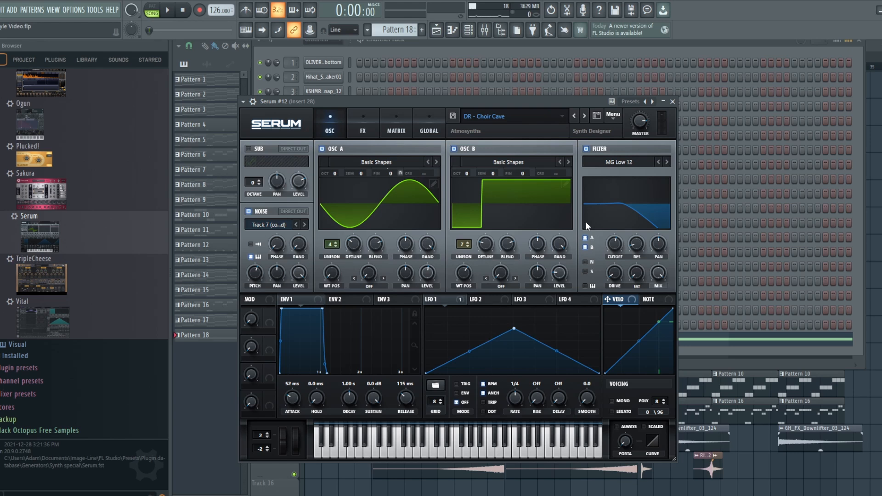
click(484, 32)
click(469, 32)
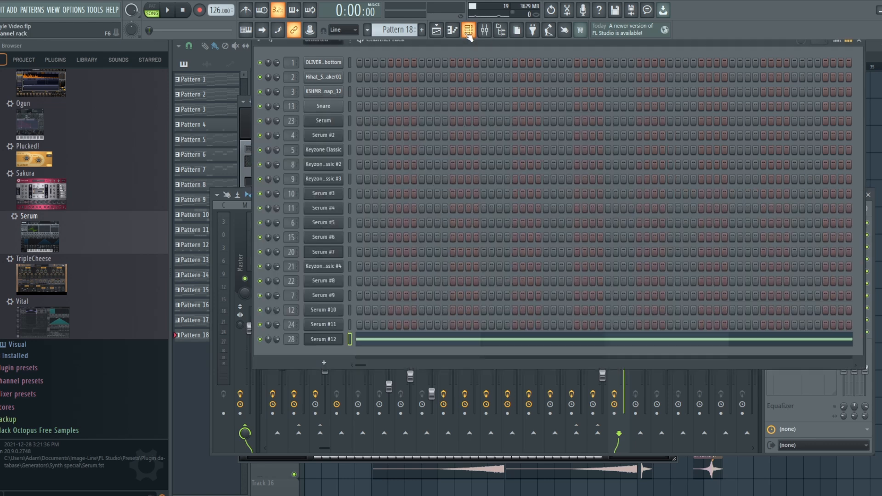
click(322, 339)
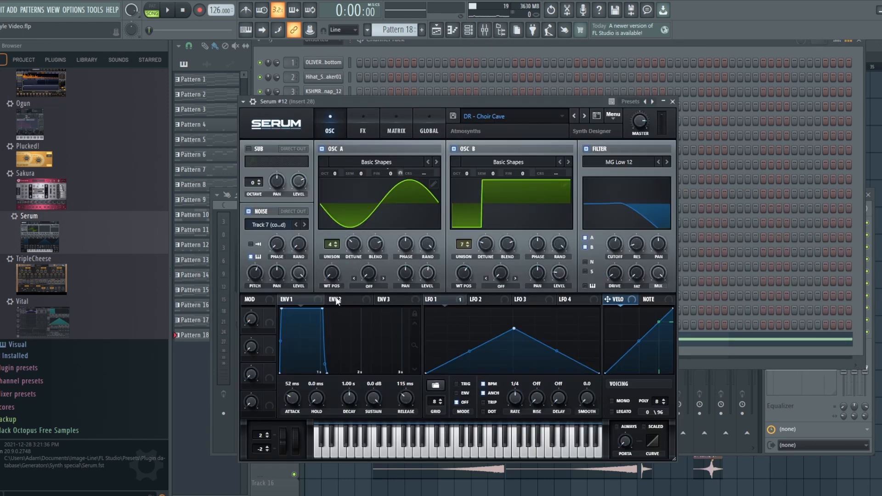
- Try the Serum #12 note in Pattern 18 one octave higher against the song, and transpose it back down to D#5
click(743, 343)
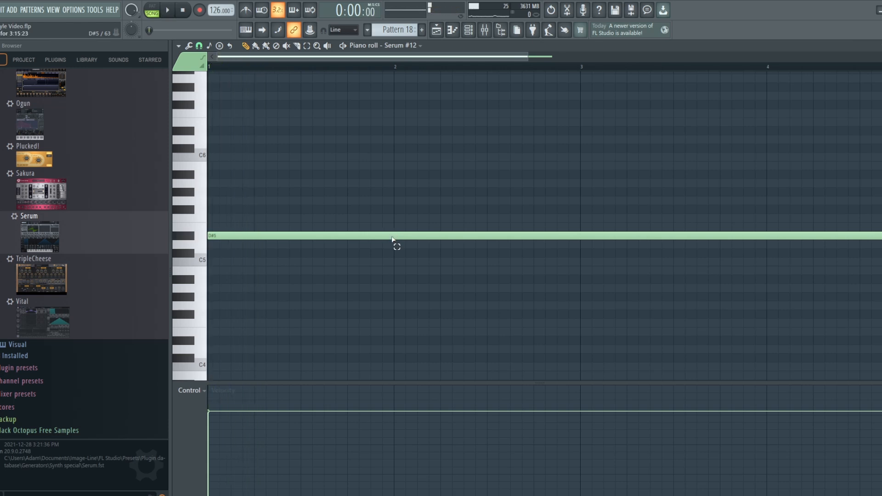
key(ctrl+a)
key(ctrl+Up)
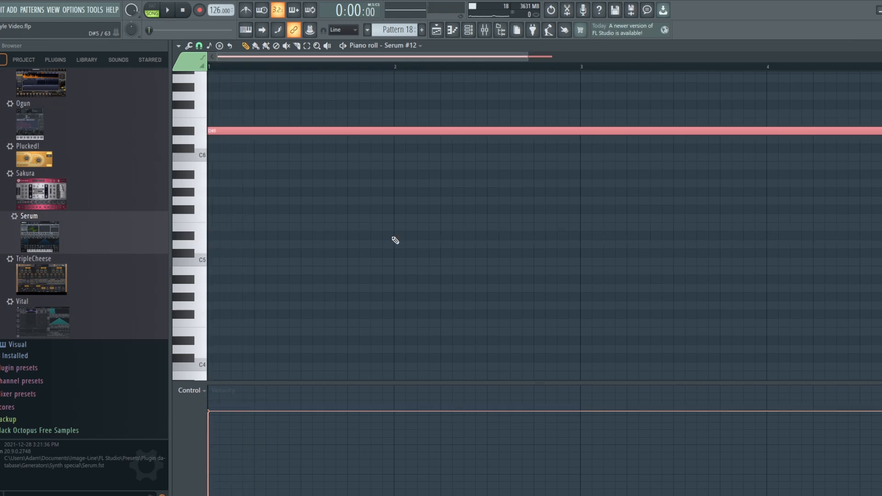
key(space)
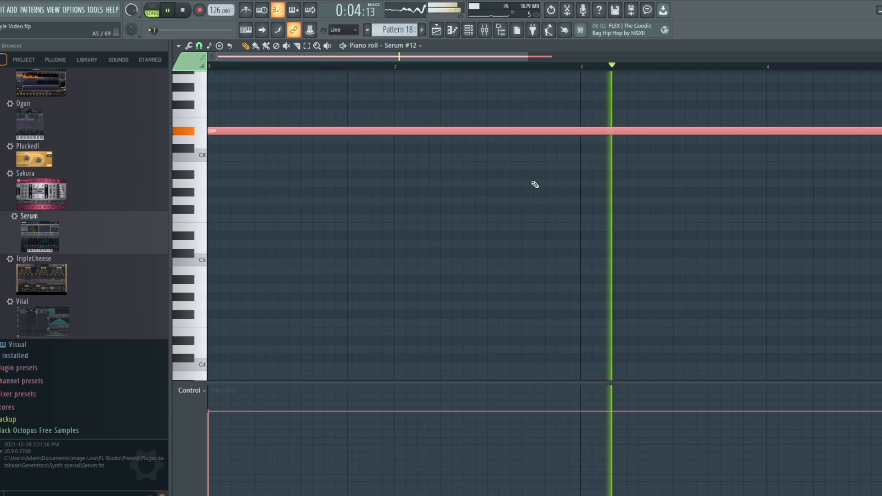
key(space)
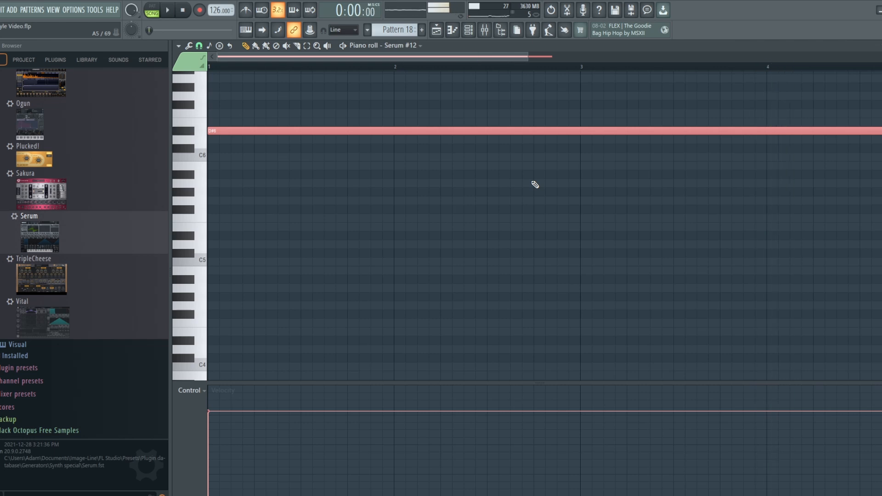
click(482, 37)
key(shift+Down)
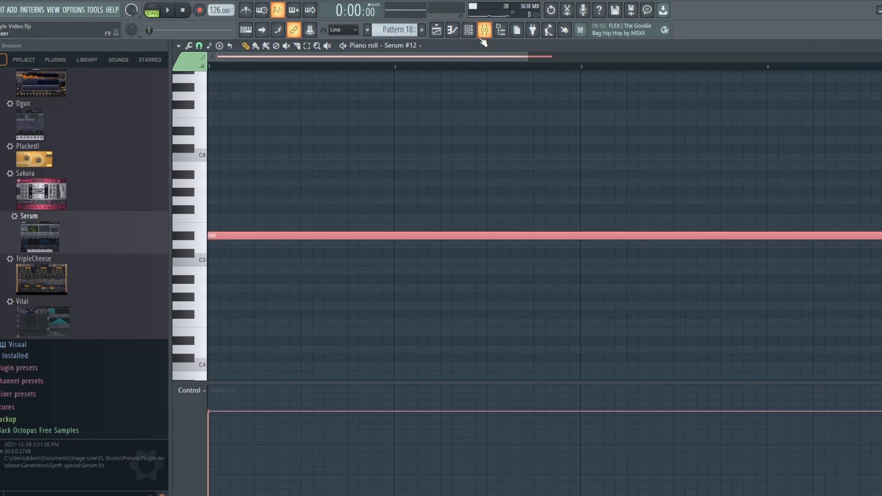
- Play the song's opening twice from the start to hear the D#5 choir note under the intro chords
key(space)
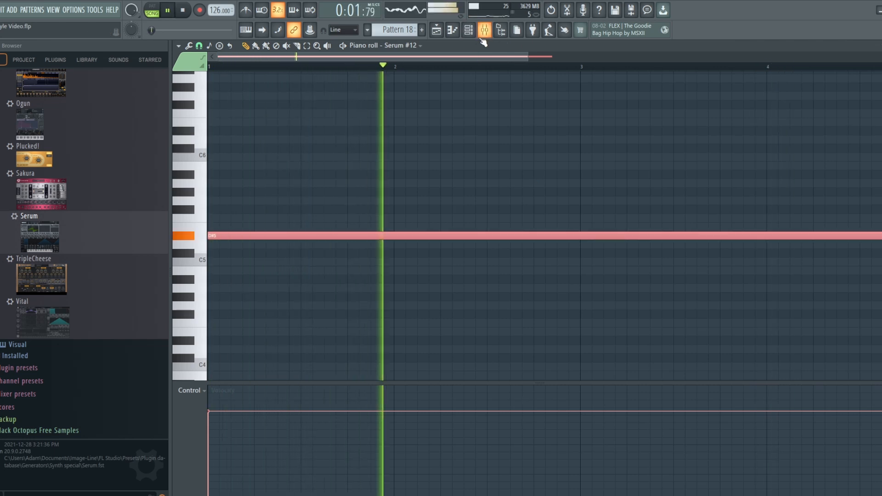
key(space)
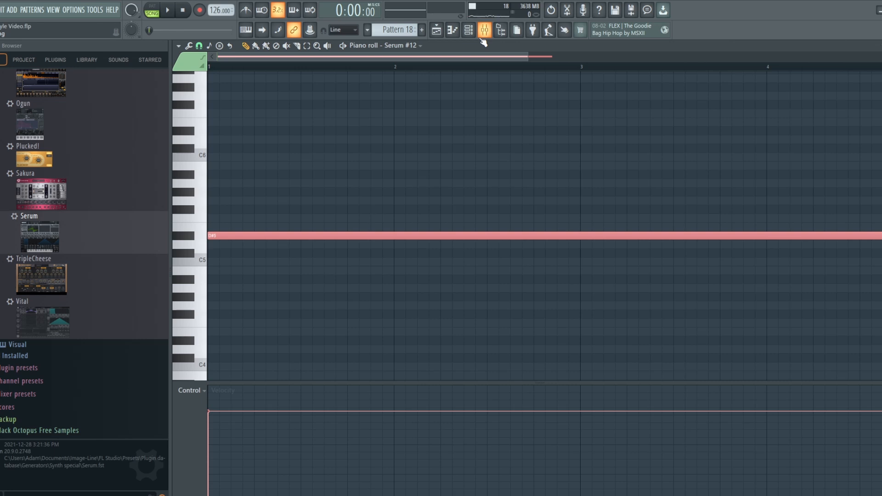
click(170, 11)
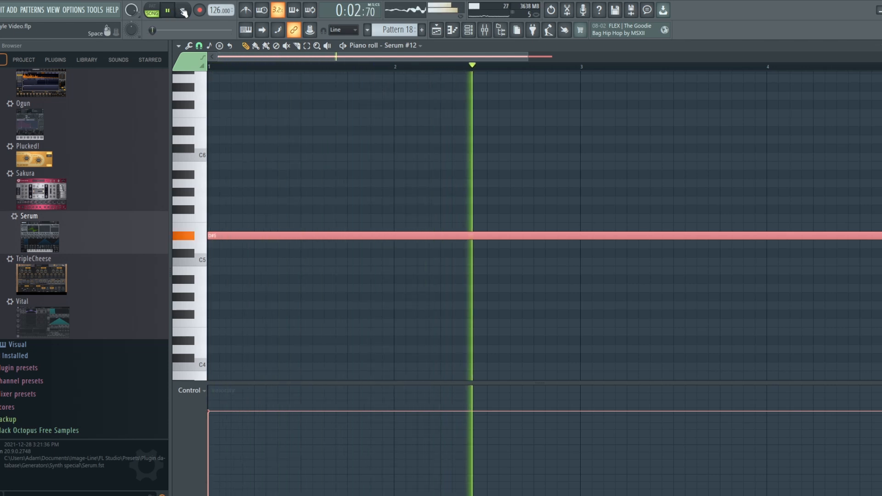
click(183, 11)
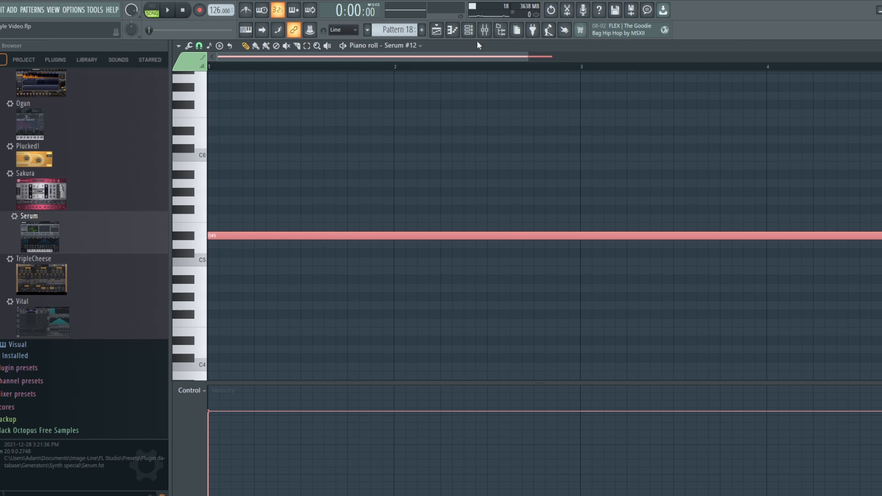
- Lower the Insert 28 fader slightly in the mixer during playback, and stop the song
click(485, 30)
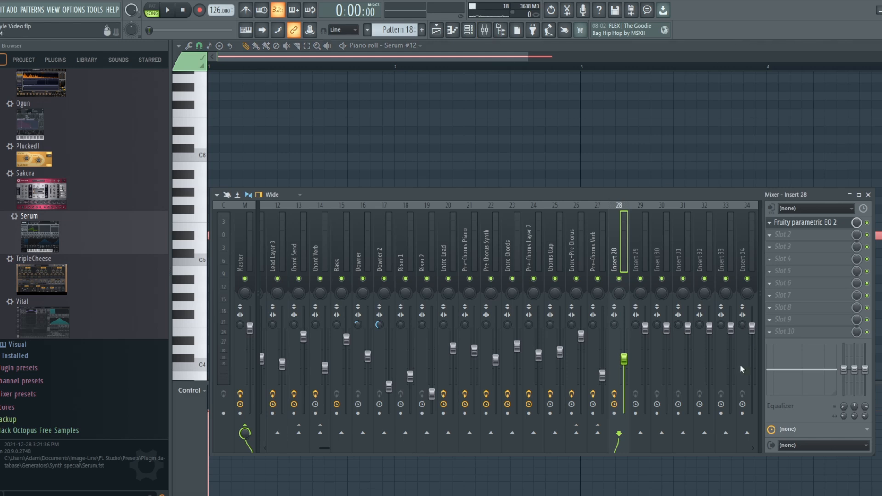
key(space)
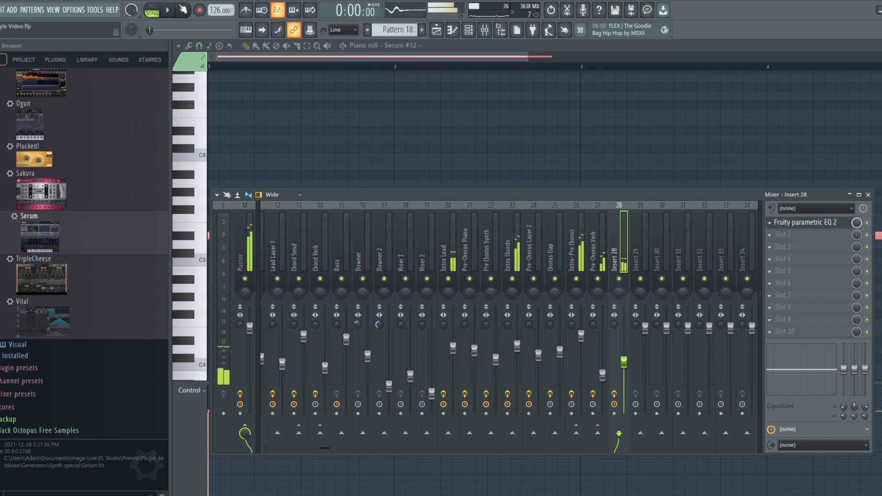
key(space)
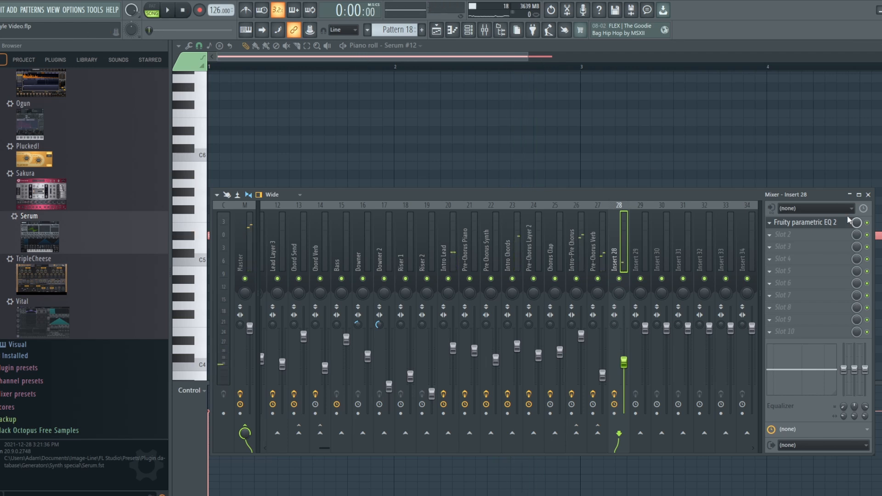